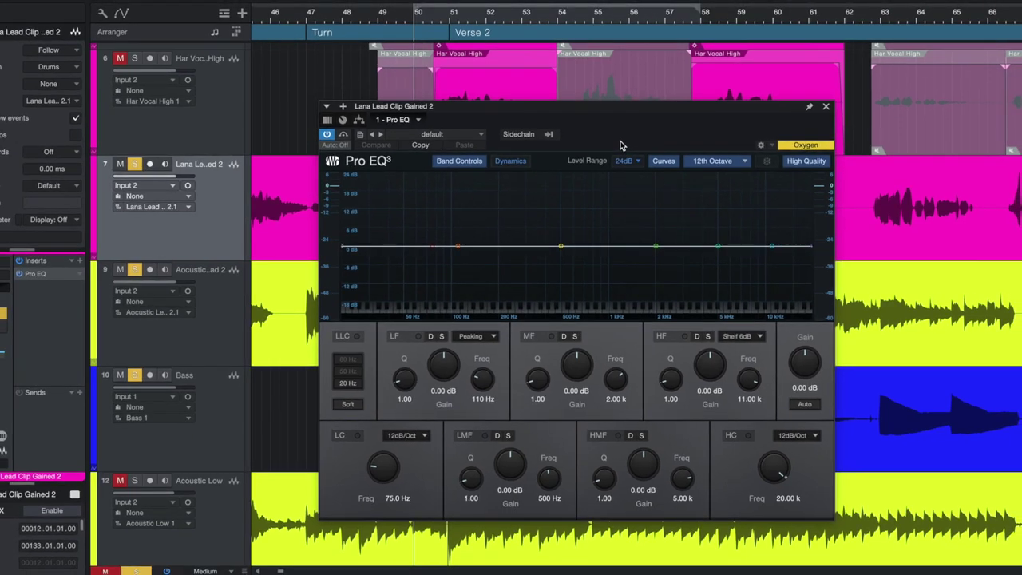
Step: Shift the lead vocal's Pro EQ window slightly to the right
left_click_drag(598, 109, 605, 108)
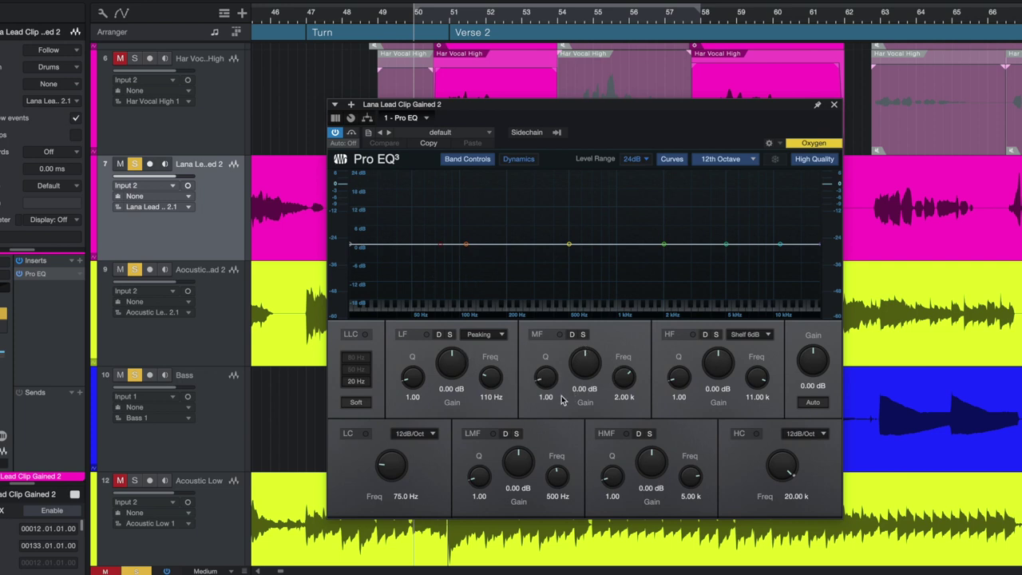
mouse_move(481, 103)
left_mouse_down()
mouse_move(686, 102)
mouse_move(486, 103)
left_mouse_up()
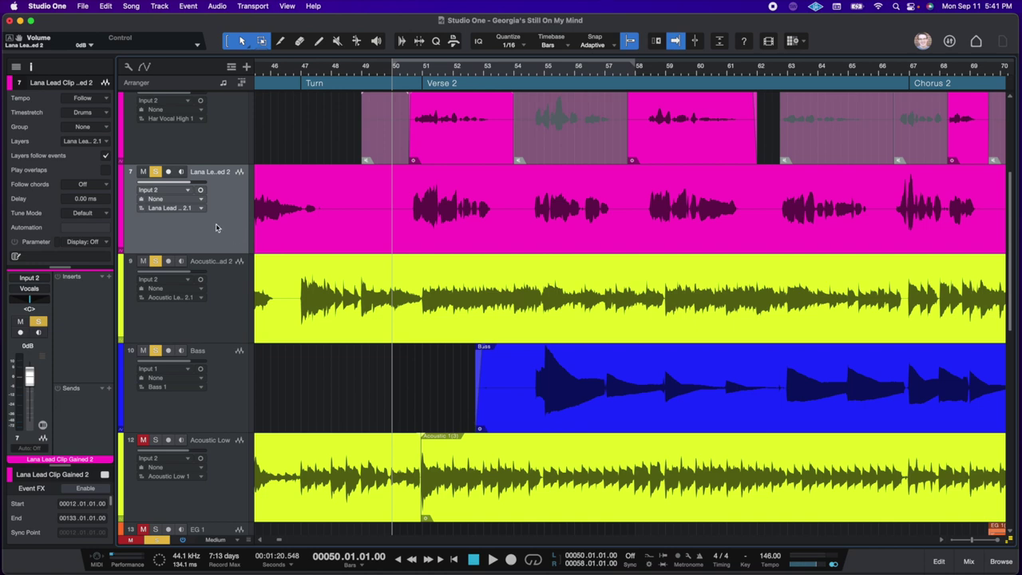
Step: Insert a Pro EQ from the PreSonus plug-in list on the lead vocal track
left_click(110, 276)
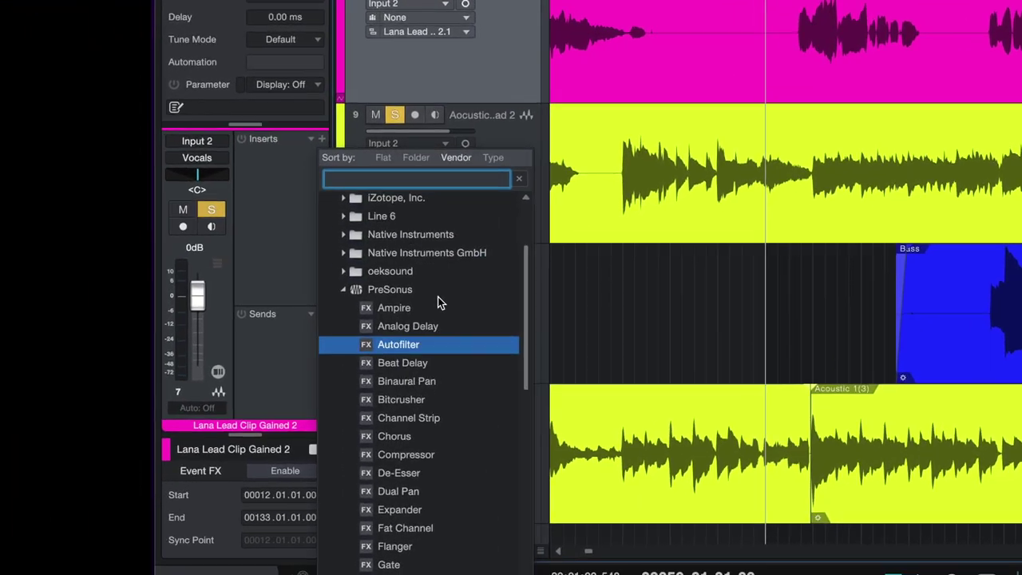
scroll(443, 335, "down", 5)
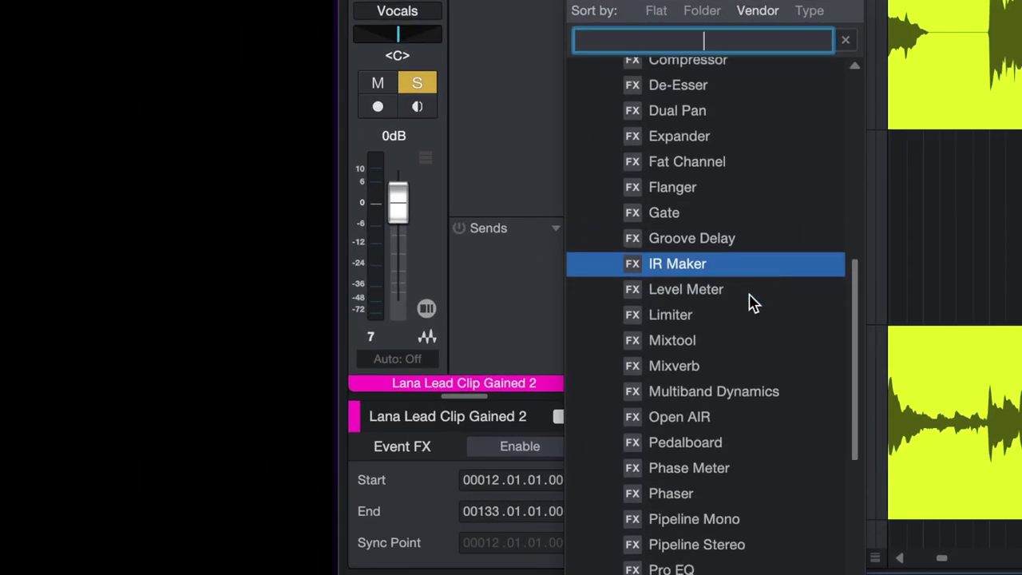
scroll(754, 307, "down", 2)
left_click(769, 411)
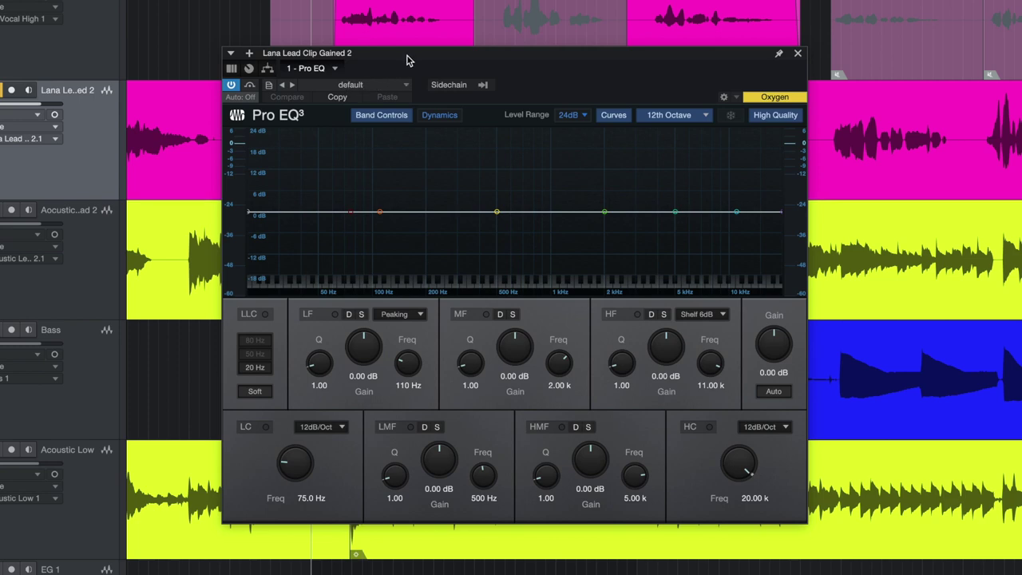
left_click_drag(408, 62, 460, 82)
left_click_drag(479, 122, 424, 155)
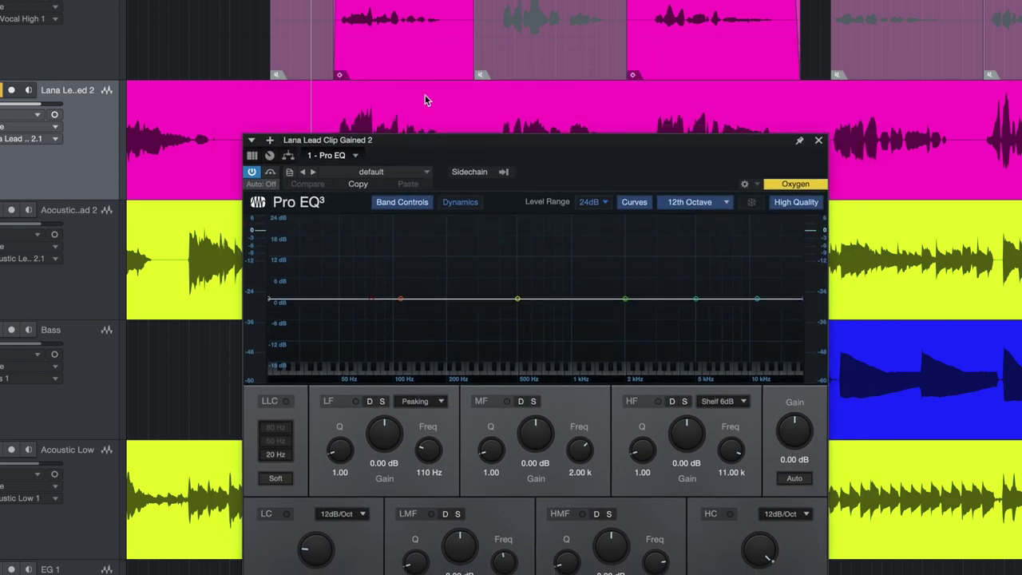
scroll(421, 86, "down", 2)
scroll(421, 86, "down", 2)
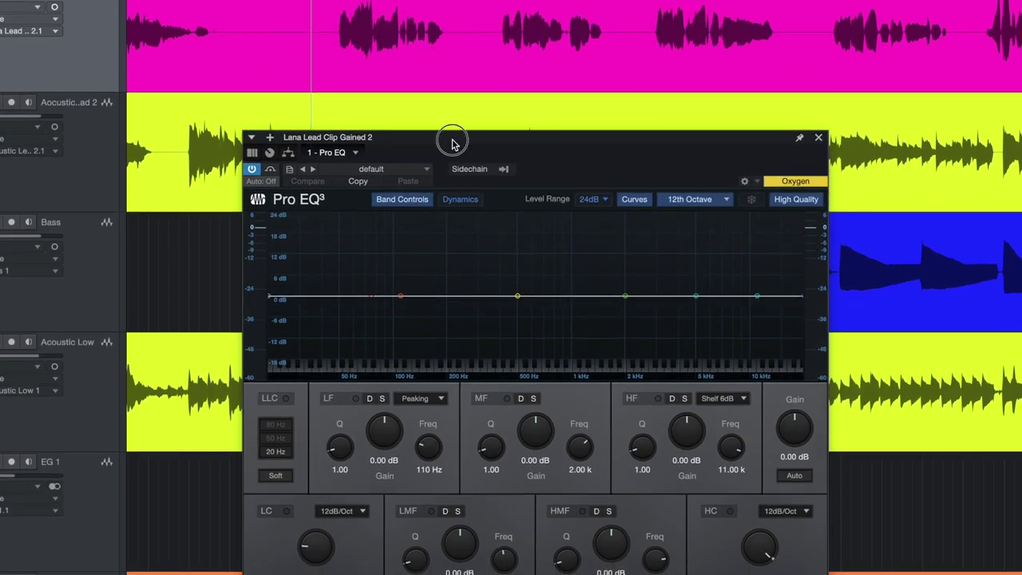
left_click_drag(454, 139, 446, 110)
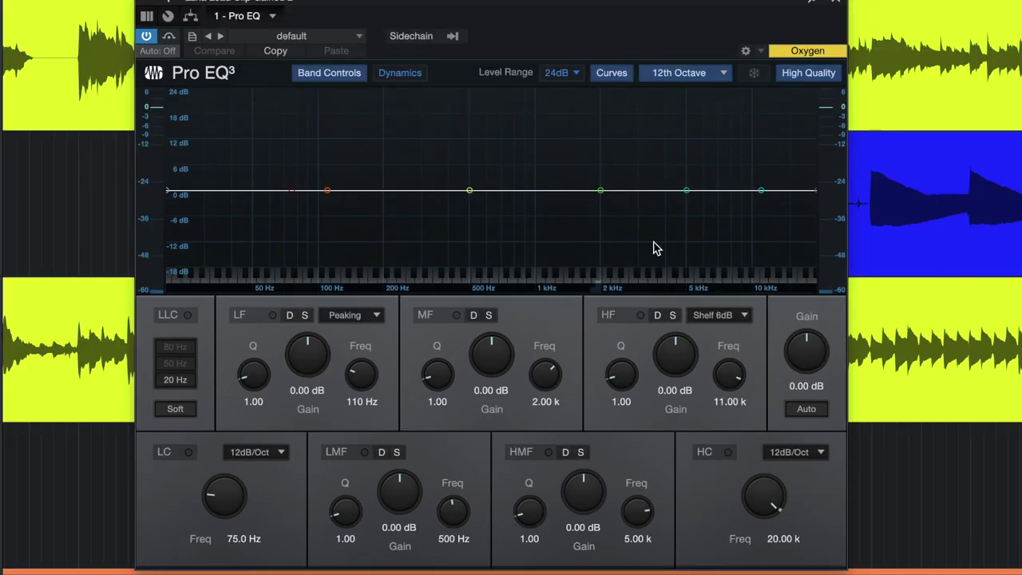
key("space")
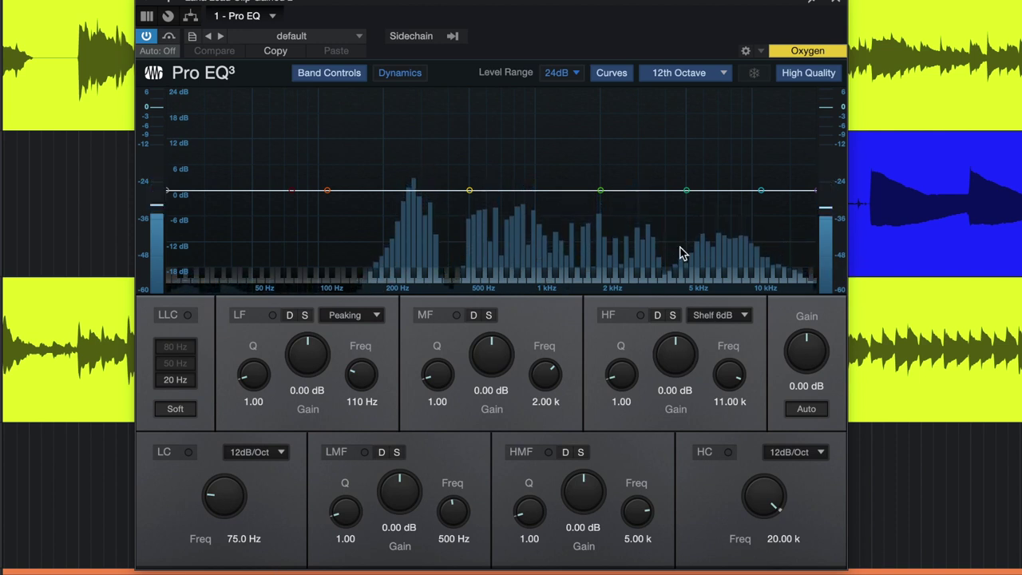
key("space")
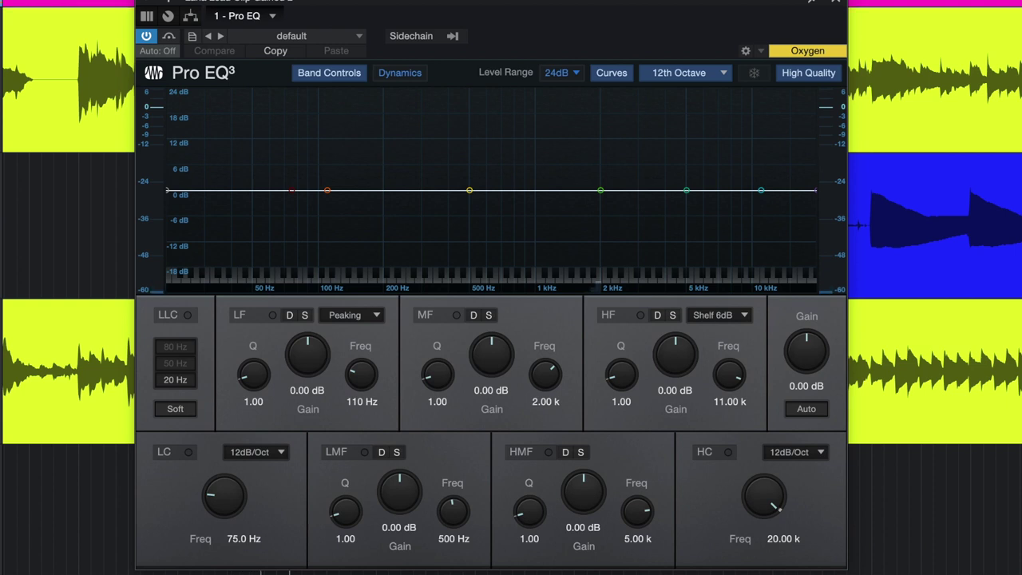
key("space")
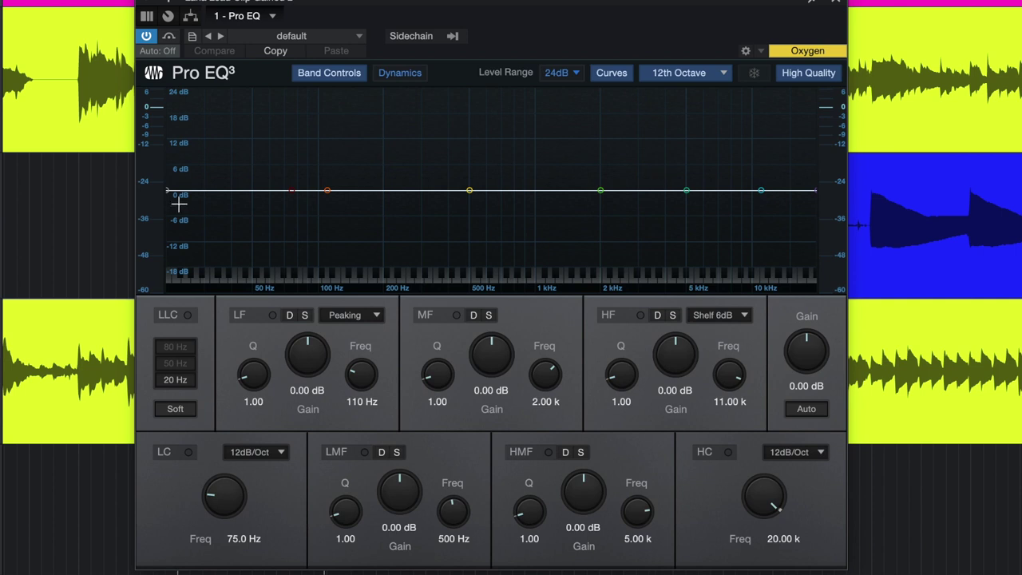
left_click(187, 451)
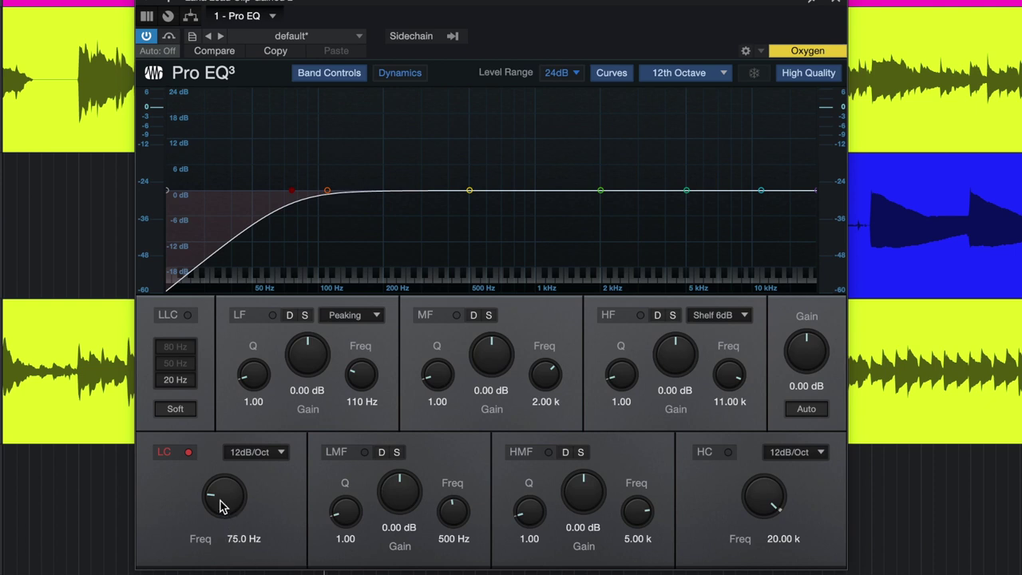
Step: Set the lead vocal's low cut frequency to 140 Hz while auditioning playback
left_click_drag(220, 498, 252, 473)
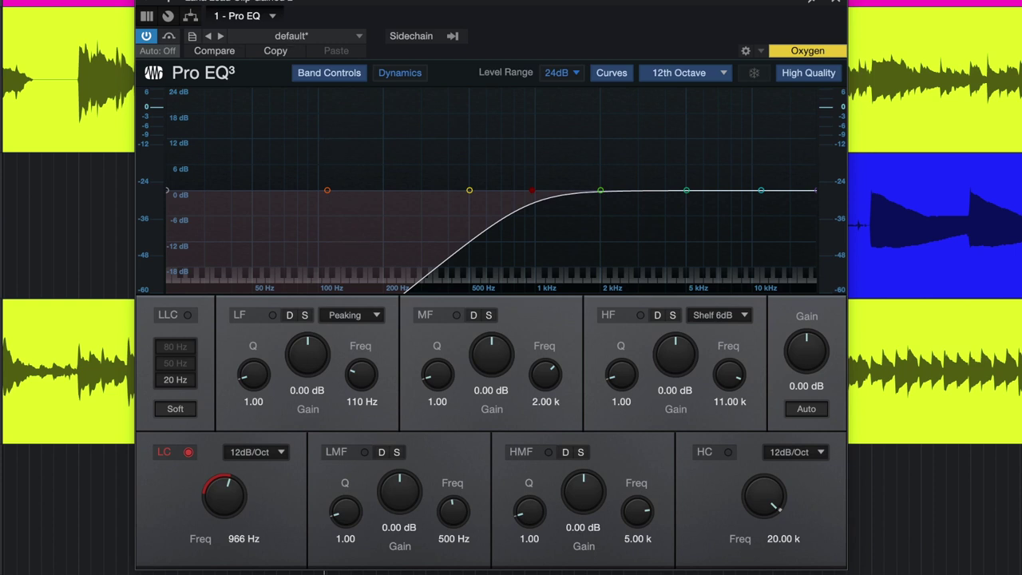
key("space")
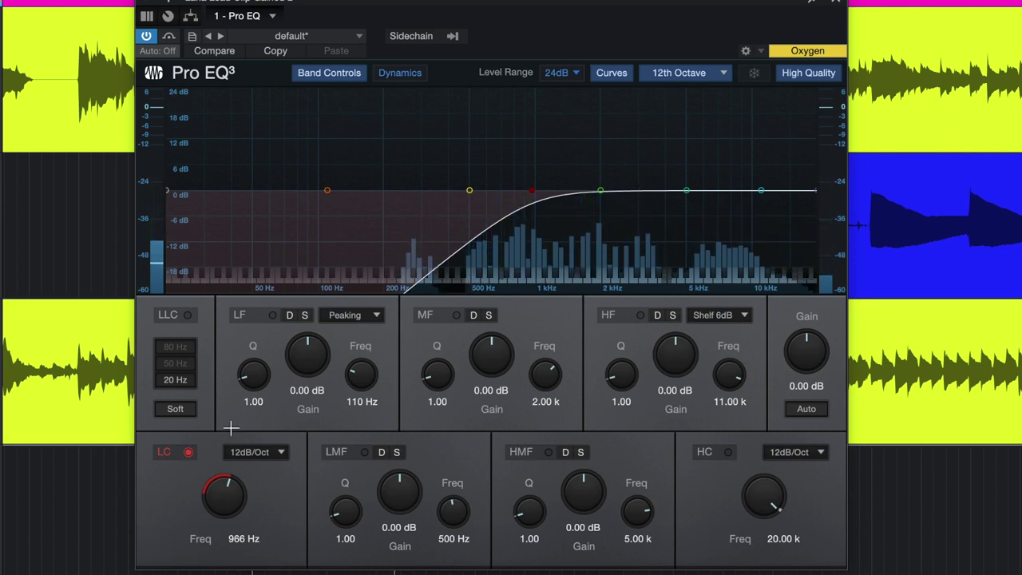
left_click_drag(226, 496, 225, 498)
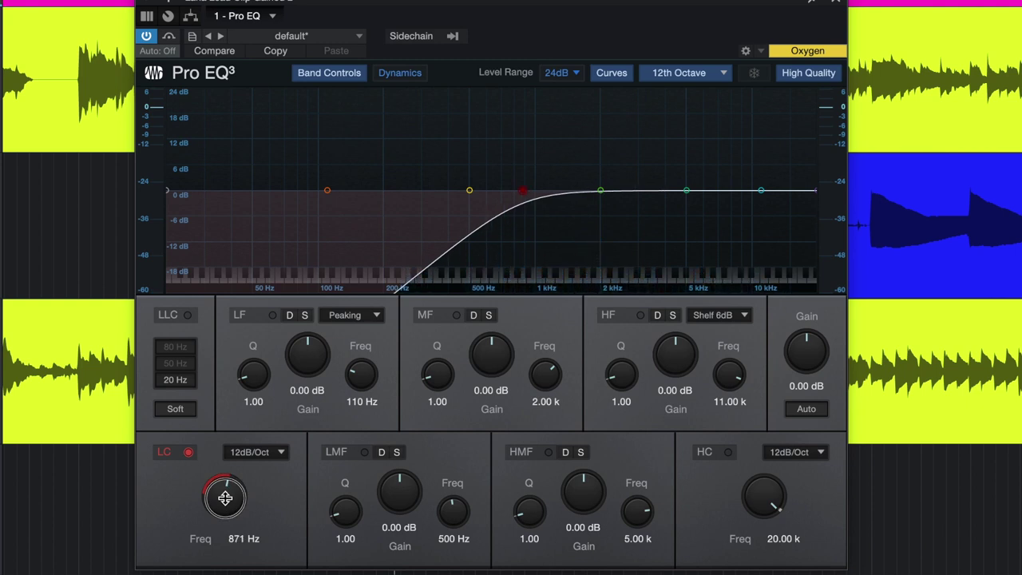
left_click_drag(225, 498, 206, 519)
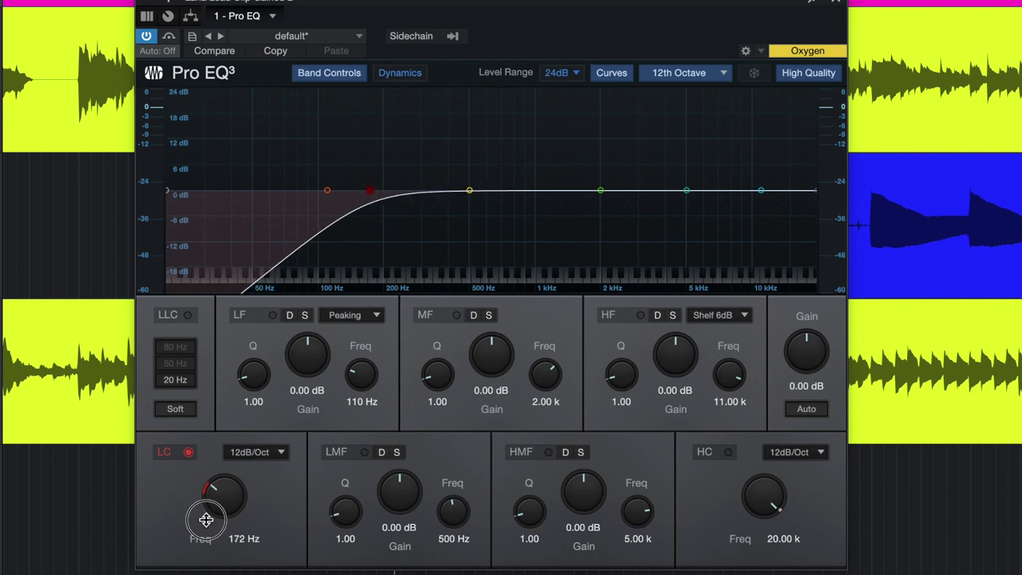
left_click_drag(206, 520, 202, 522)
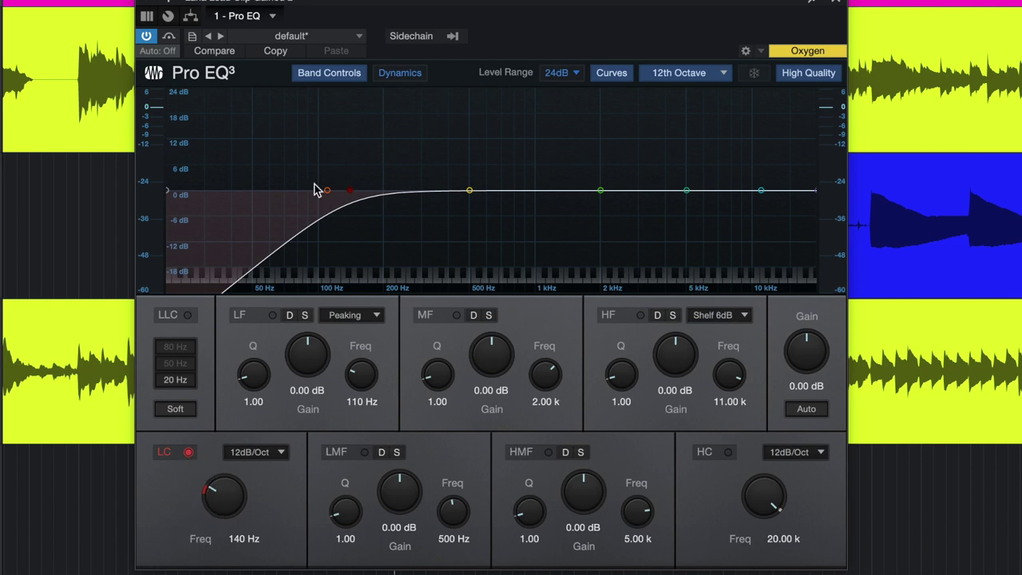
mouse_move(349, 6)
left_mouse_down()
mouse_move(549, 2)
mouse_move(357, 1)
left_mouse_up()
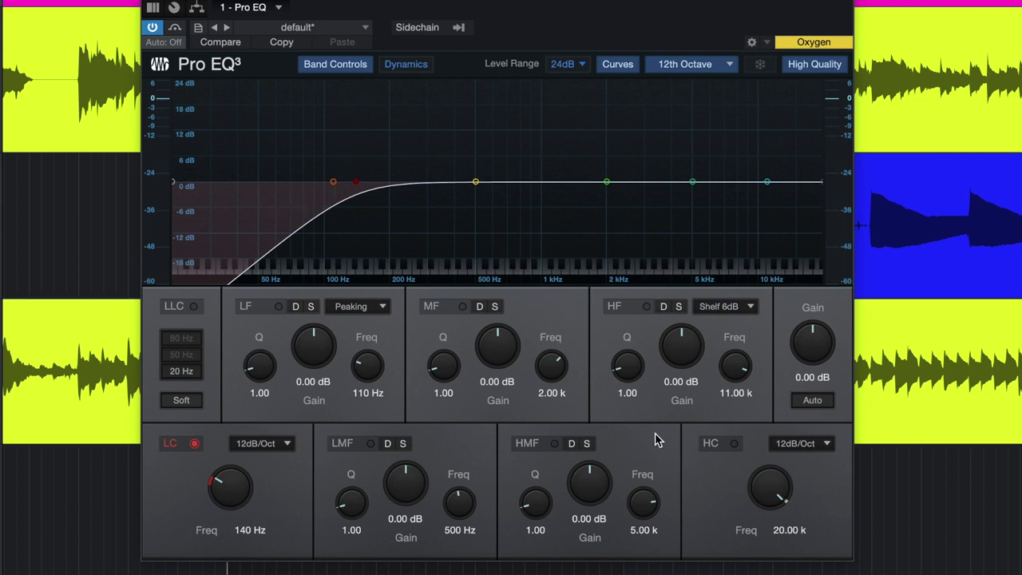
Step: Enable the high cut and sweep it from about 590 Hz up to 20 kHz during playback
left_click(733, 444)
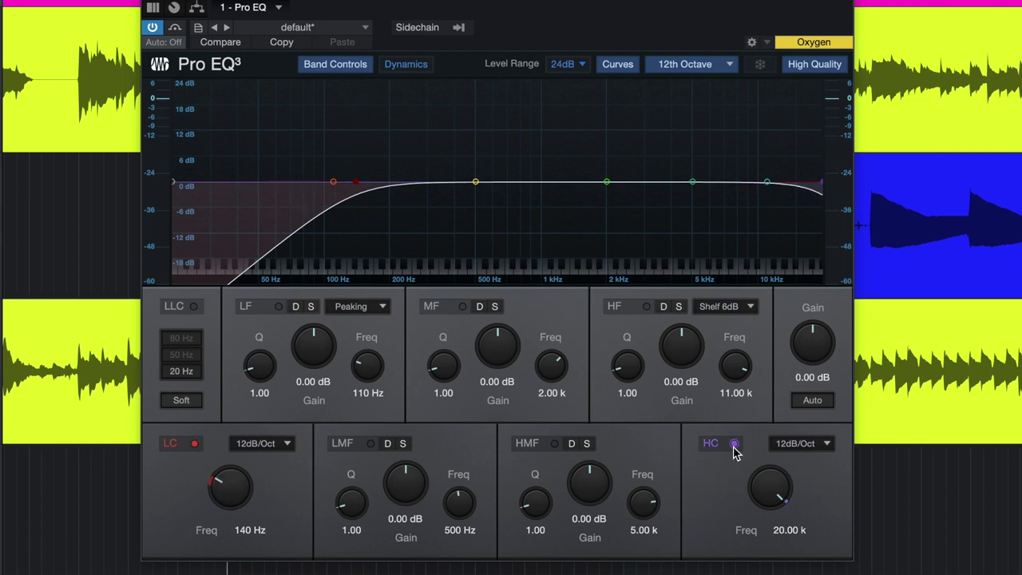
left_click_drag(758, 486, 732, 540)
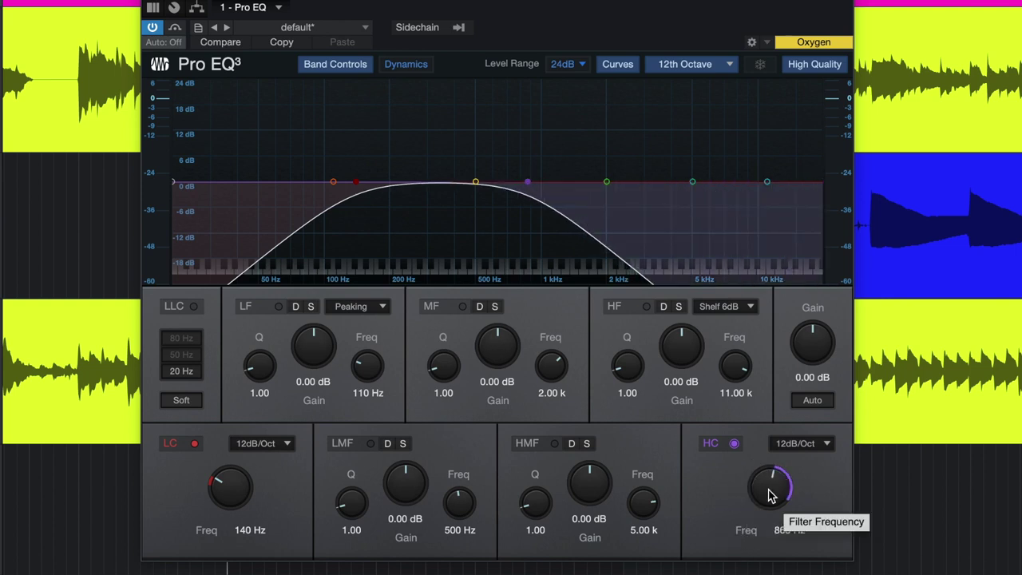
mouse_move(765, 496)
left_mouse_down()
mouse_move(766, 486)
mouse_move(750, 488)
mouse_move(760, 499)
left_mouse_up()
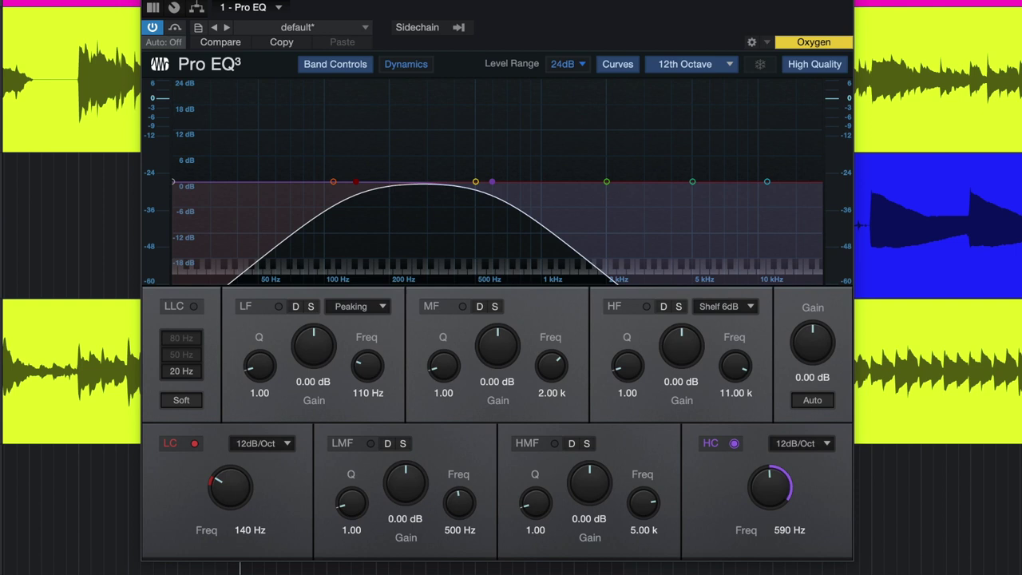
key("space")
left_click_drag(759, 493, 770, 445)
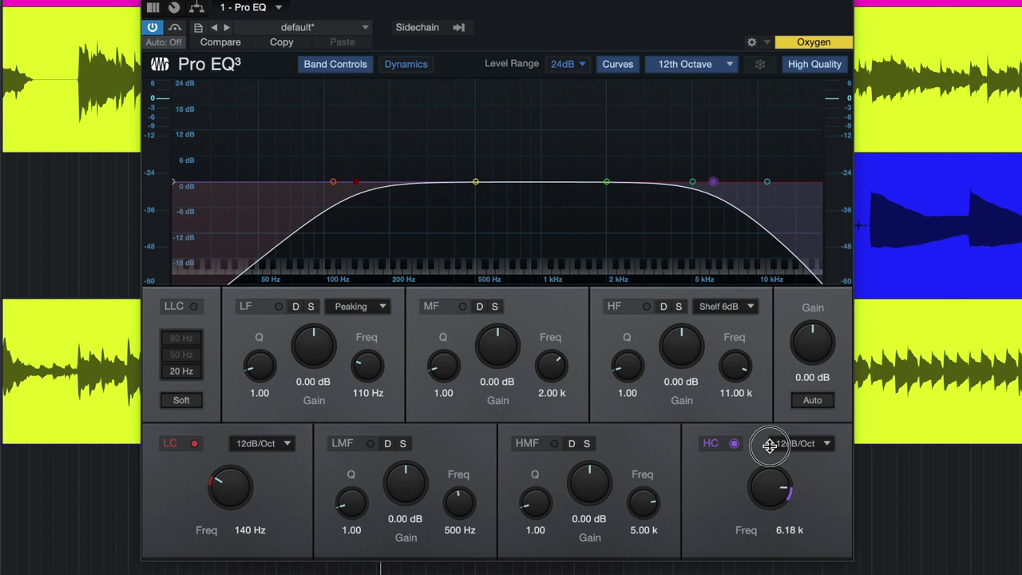
left_click_drag(769, 445, 806, 432)
Step: Leave the high cut off after trying 3.81 and 12.77 kHz; boost LF 16.46 dB at 364 Hz
left_click(736, 443)
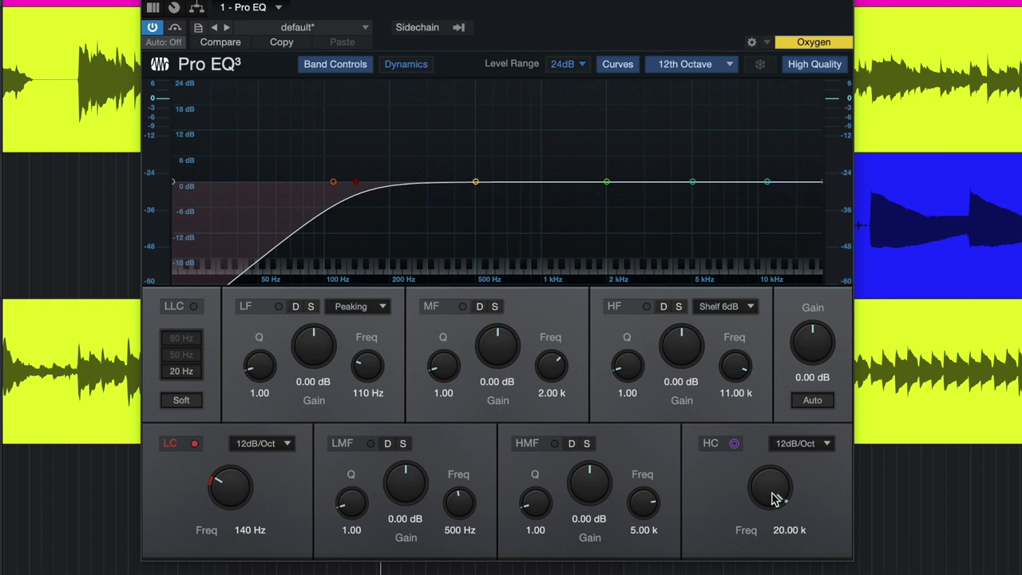
left_click_drag(775, 499, 763, 518)
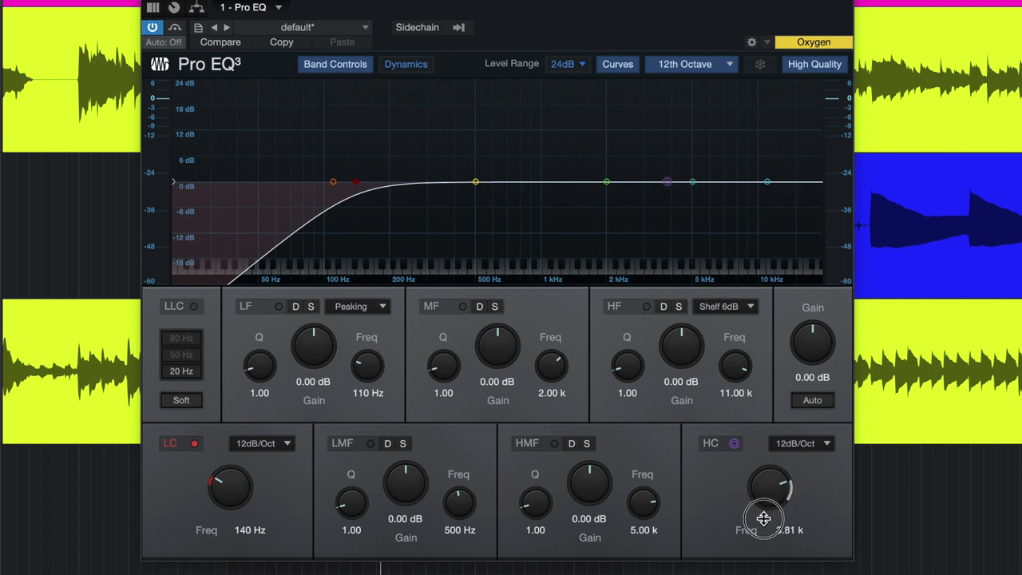
left_click(735, 444)
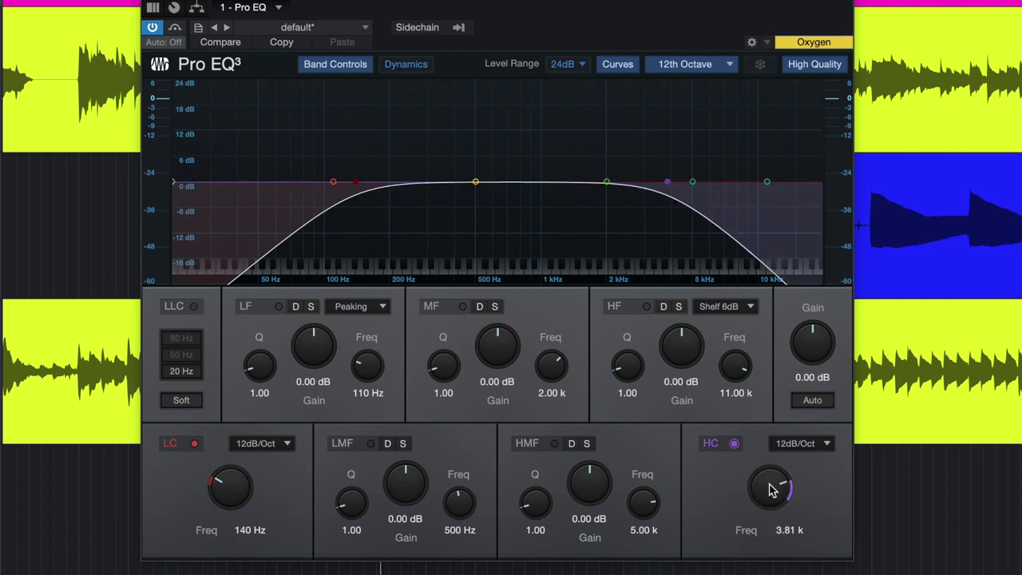
left_click_drag(771, 490, 787, 455)
left_click(735, 444)
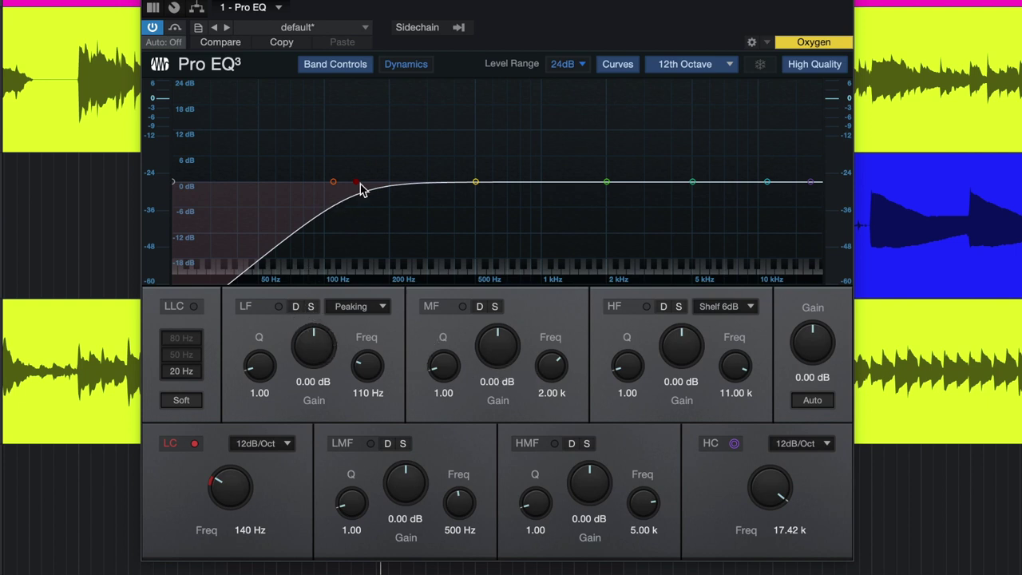
left_click_drag(335, 183, 650, 119)
Step: Sweep the LF boost around 1–1.66 kHz, then turn it into a -5.75 dB cut at 546 Hz
left_click_drag(483, 111, 423, 233)
left_click_drag(505, 236, 445, 110)
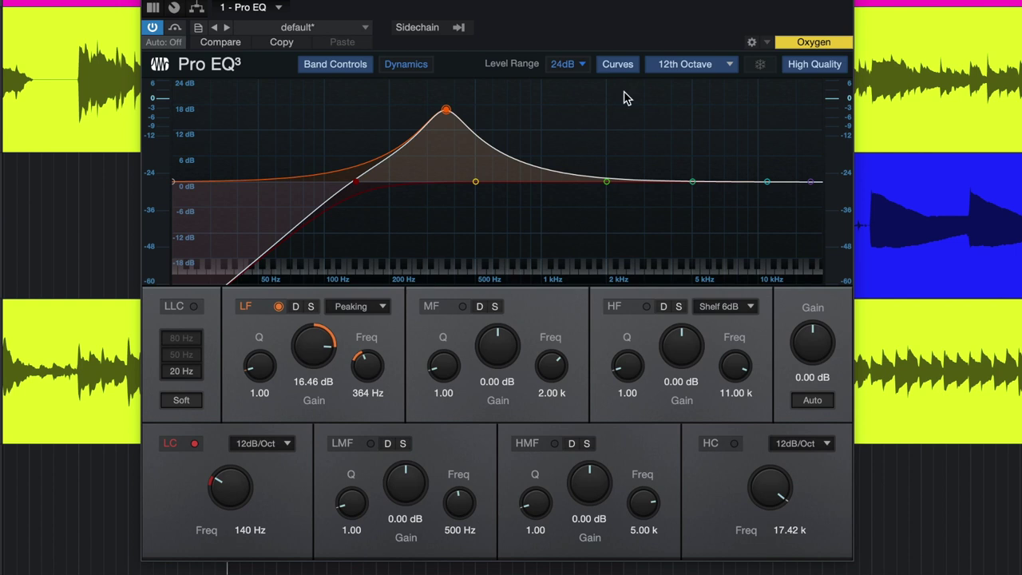
left_click_drag(447, 116, 486, 212)
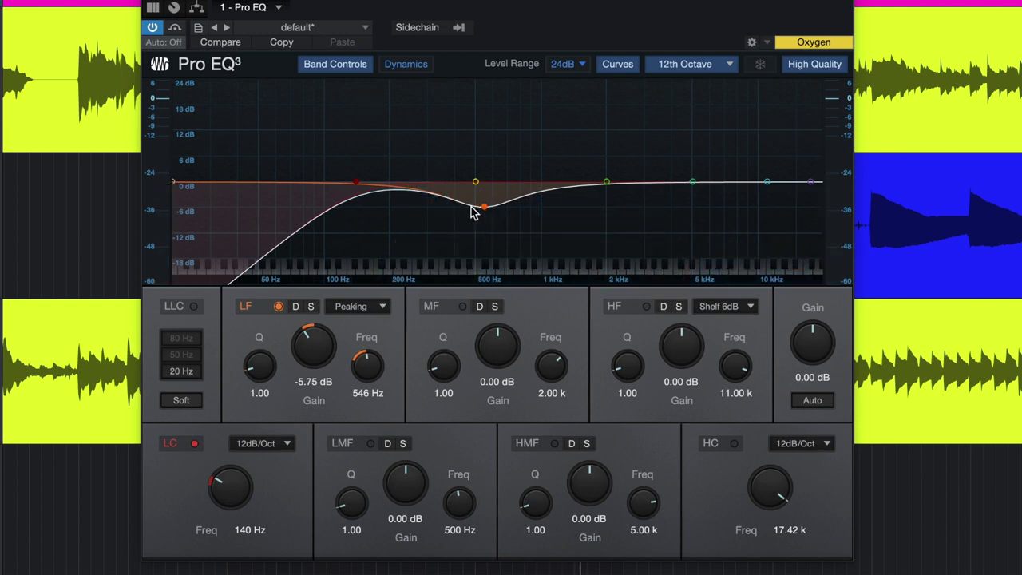
Step: Try the LF band as a 6 dB shelf cut of about -7 dB near 493 Hz
left_click(384, 311)
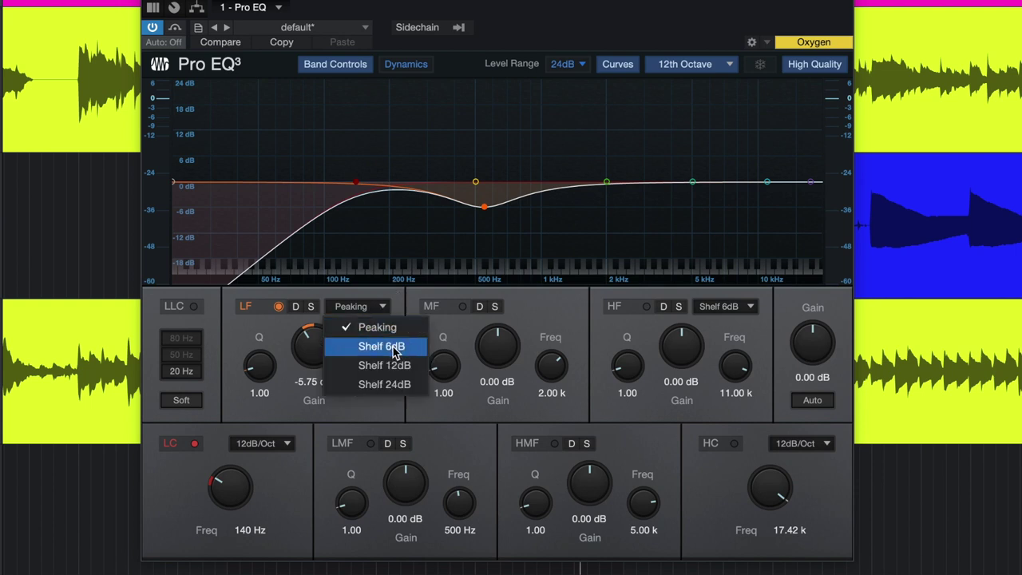
left_click(394, 352)
left_click_drag(486, 210, 580, 139)
left_click_drag(556, 194, 476, 218)
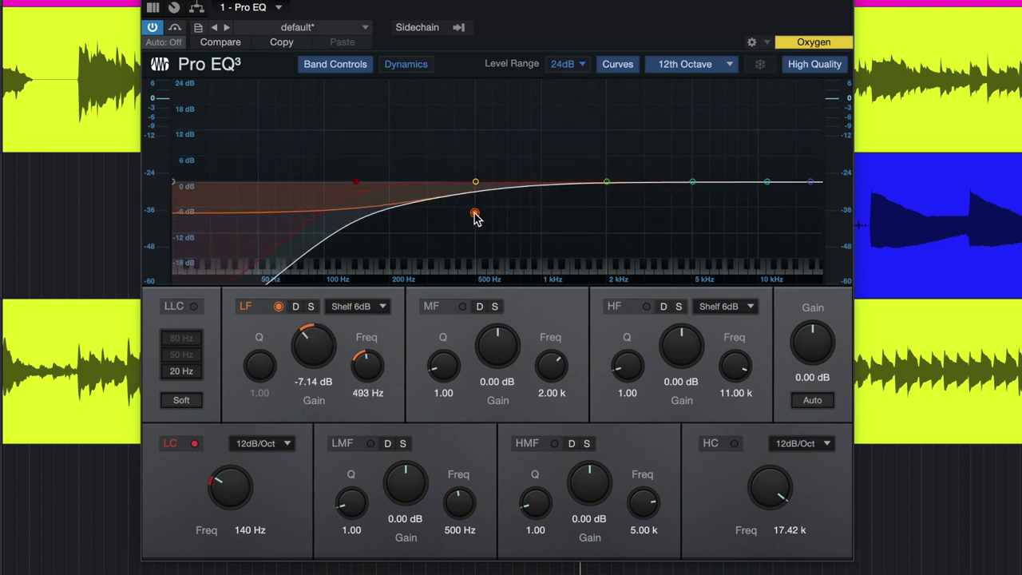
Step: Return the LF band to Peaking as a narrow -7.54 dB dip near 462 Hz
left_click(375, 306)
left_click(369, 324)
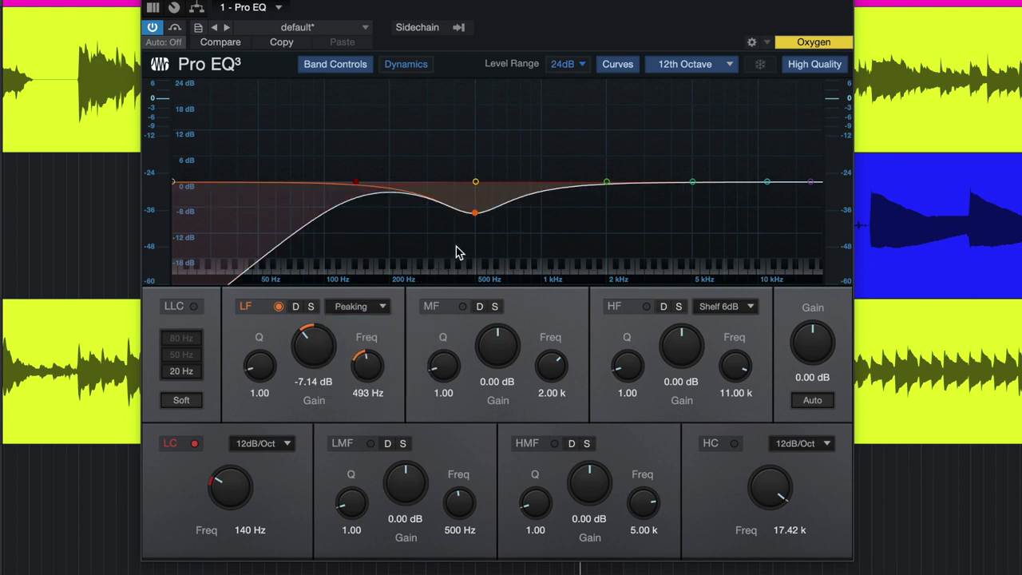
mouse_move(471, 223)
left_mouse_down()
mouse_move(474, 212)
mouse_move(440, 221)
mouse_move(472, 217)
mouse_move(469, 208)
mouse_move(466, 216)
left_mouse_up()
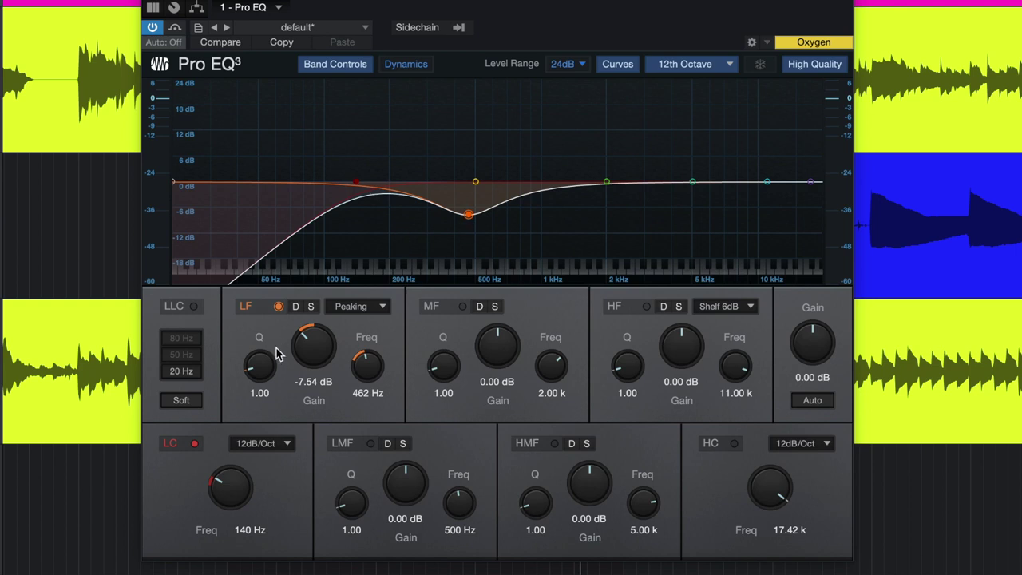
left_click_drag(262, 364, 280, 340)
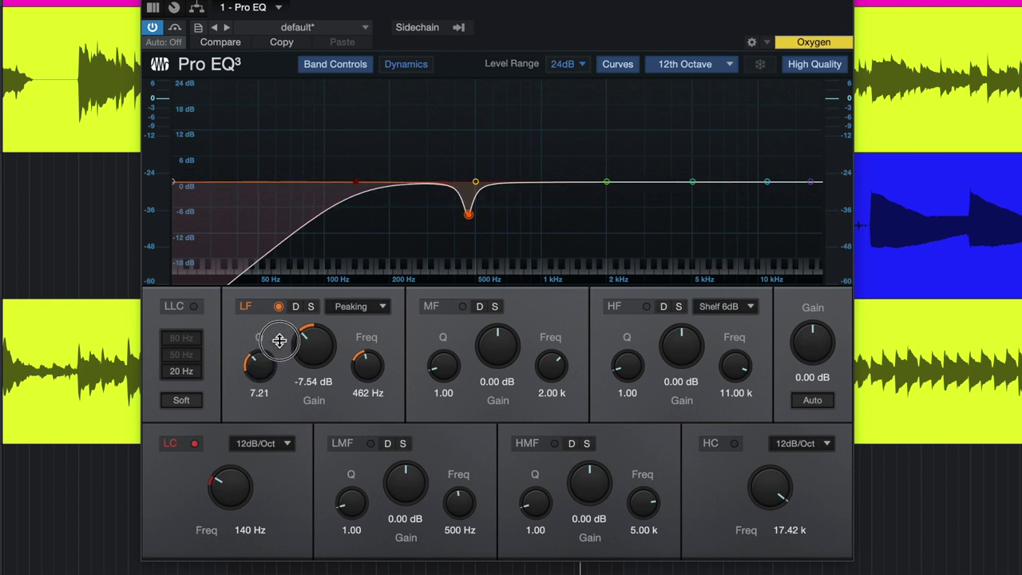
Step: Tune the LF dip to -6.58 dB at 527 Hz with Q 2.29
mouse_move(467, 223)
left_mouse_down()
mouse_move(448, 221)
mouse_move(478, 216)
mouse_move(465, 123)
mouse_move(457, 220)
left_mouse_up()
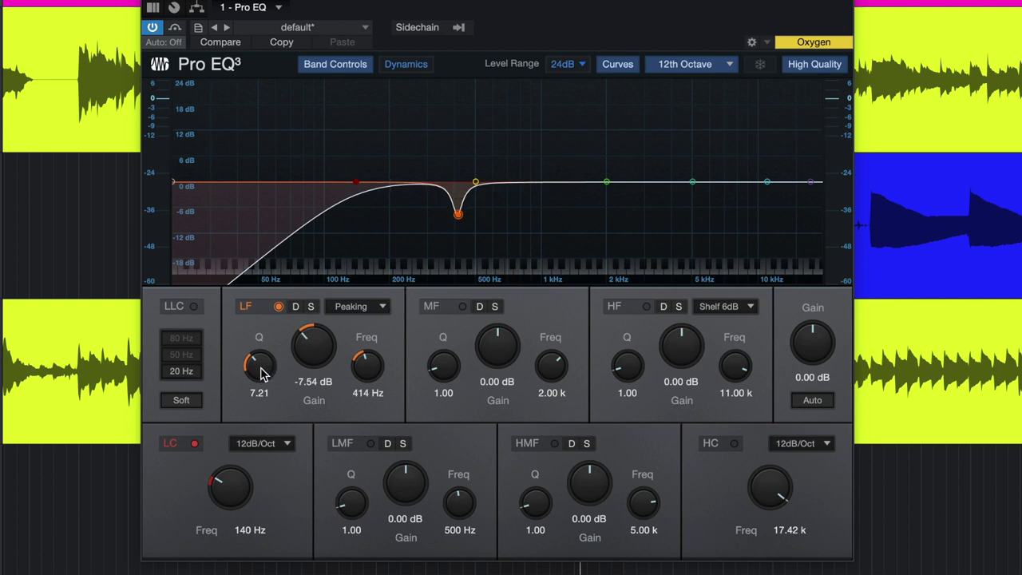
left_click_drag(260, 372, 267, 403)
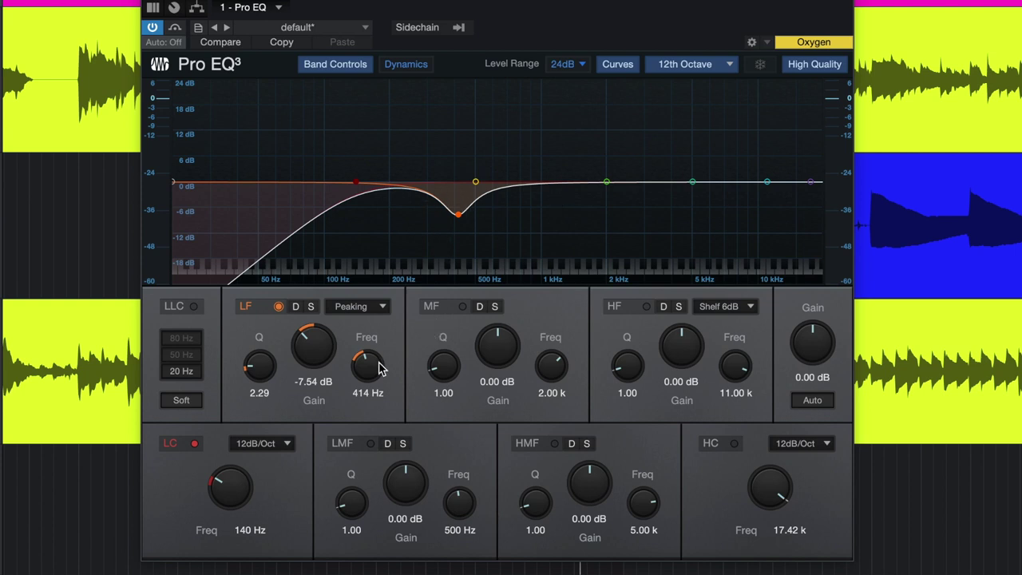
left_click_drag(380, 367, 326, 349)
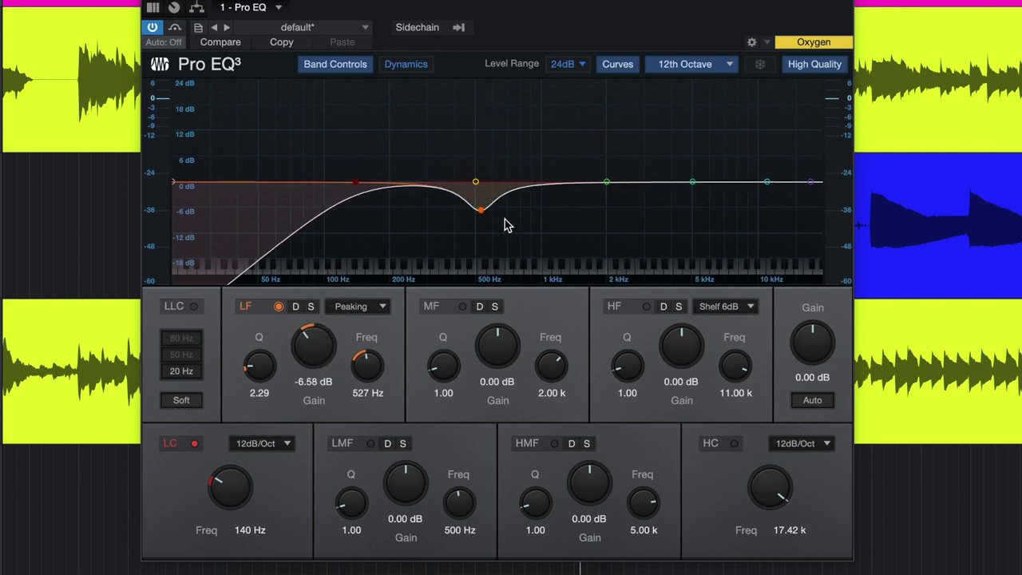
Step: Move the LF cut to 392 Hz, add an LMF cut near 841 Hz, then nudge LF to 371 Hz
left_click_drag(482, 217, 455, 217)
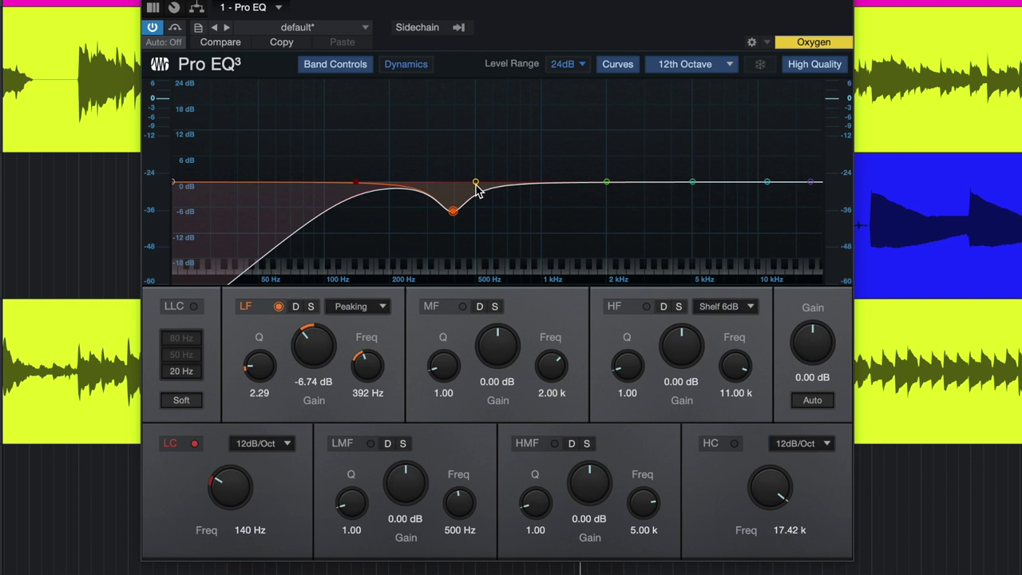
left_click_drag(477, 184, 525, 204)
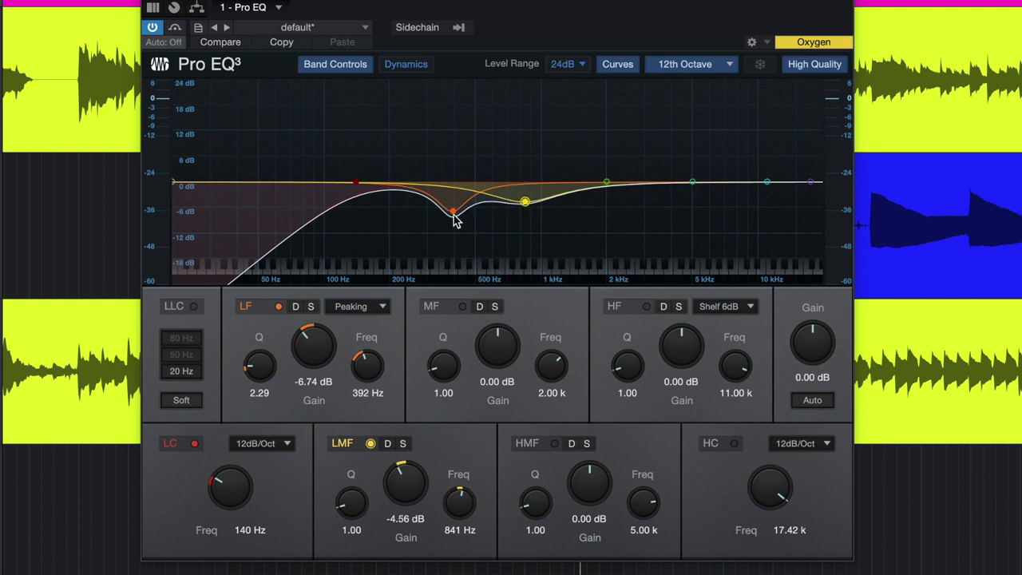
left_click_drag(453, 214, 448, 212)
Step: Ease the LMF cut to -3.17 dB at 782 Hz and add a +2.78 dB HMF boost near 6.56 kHz
left_click_drag(519, 204, 521, 194)
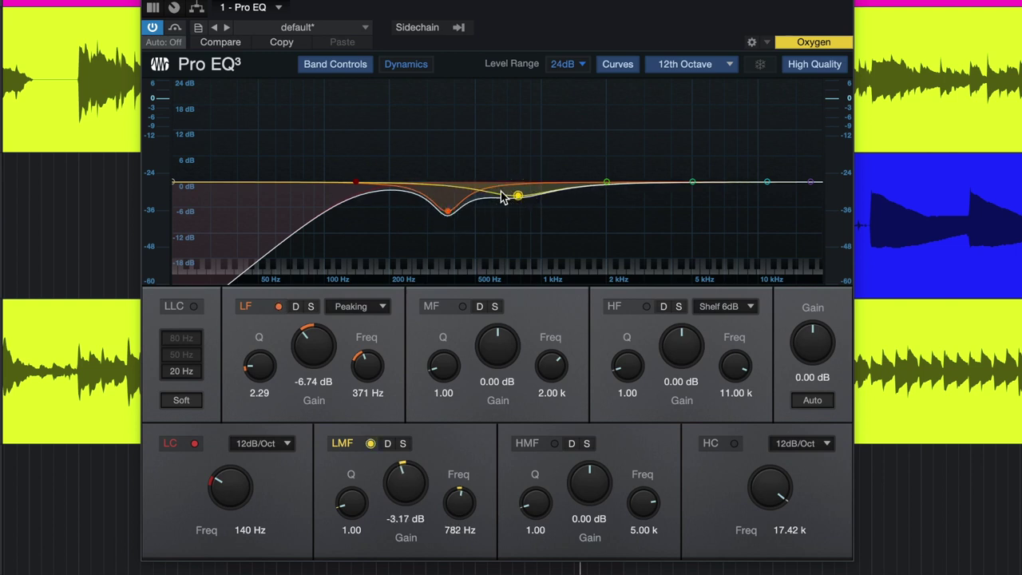
left_click_drag(692, 185, 730, 175)
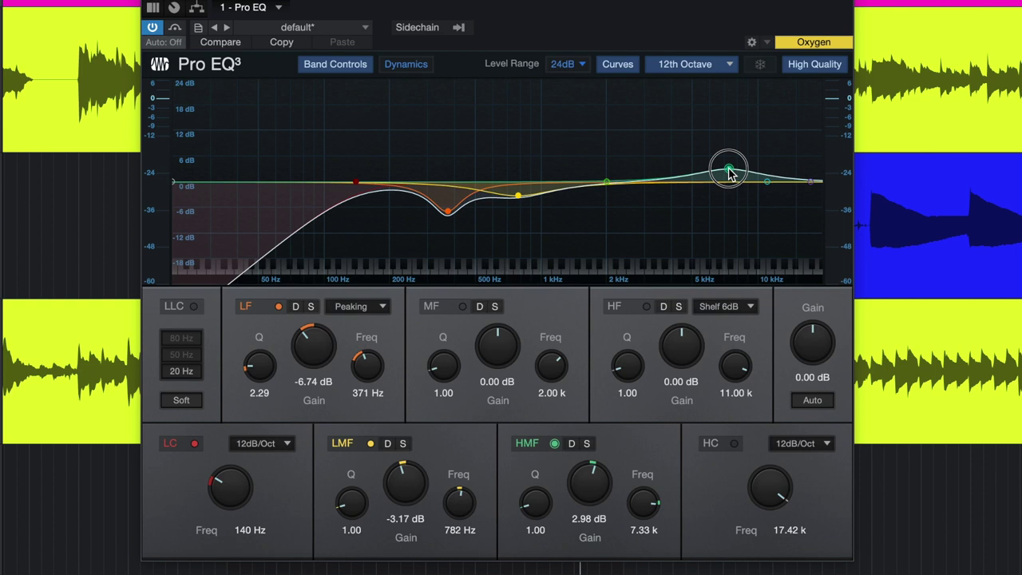
Step: Drag the HMF boost to +3.77 dB at 10.59 kHz
left_click_drag(729, 174, 759, 166)
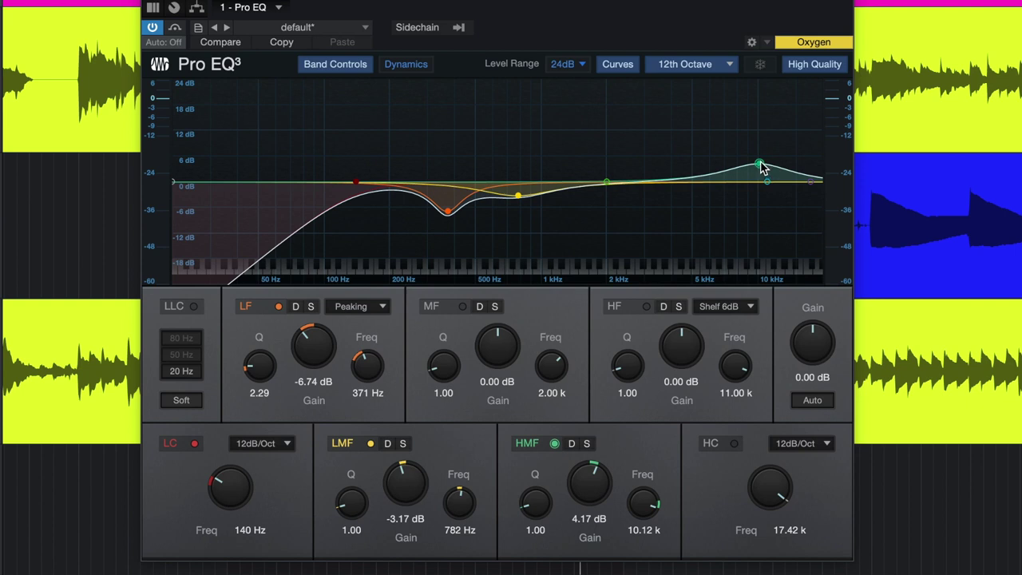
left_click_drag(760, 163, 756, 201)
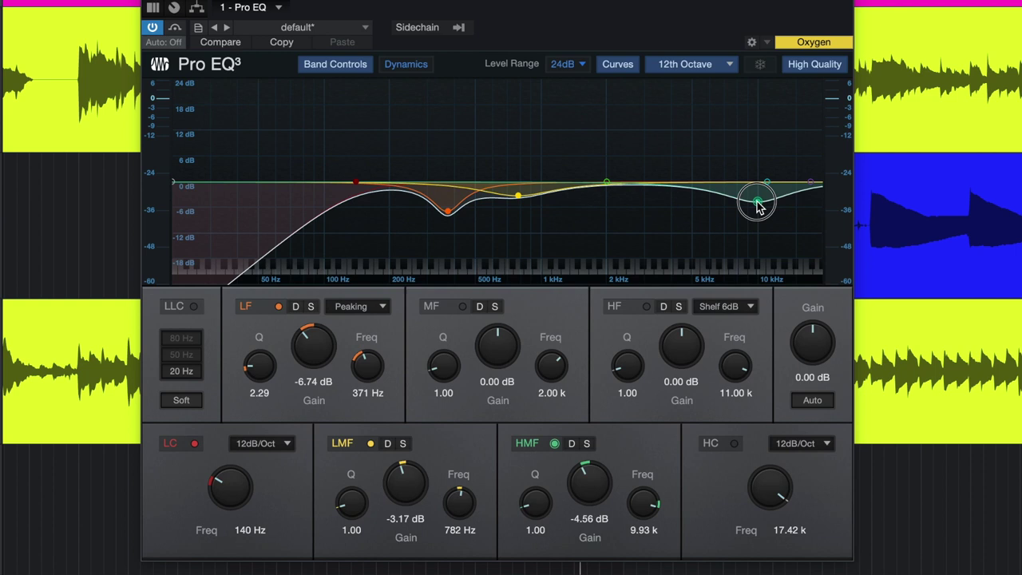
left_click_drag(757, 205, 763, 169)
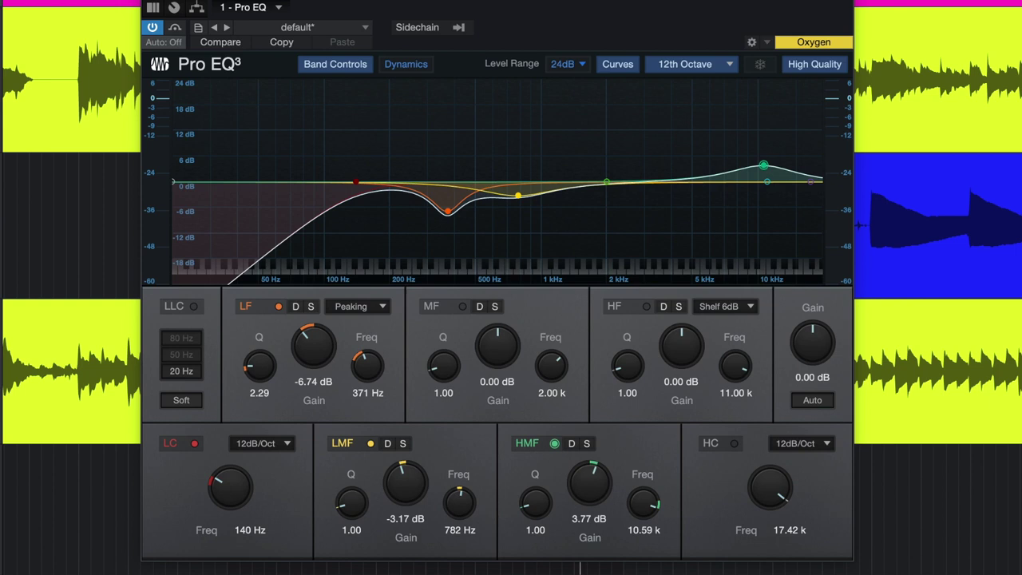
Step: Bypass the finished Pro EQ, then switch it back on to compare processed and unprocessed sound
left_click(152, 29)
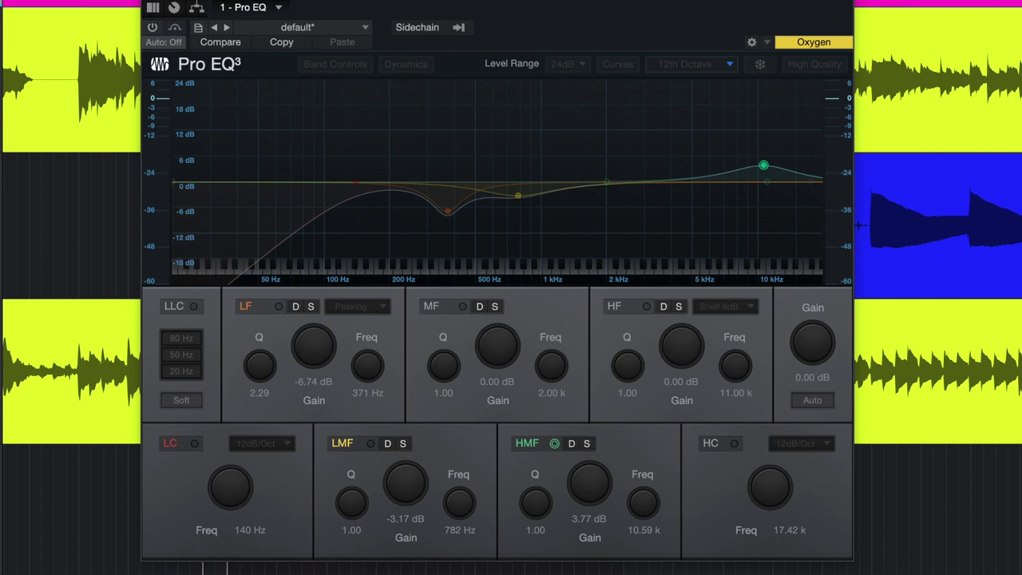
left_click(150, 28)
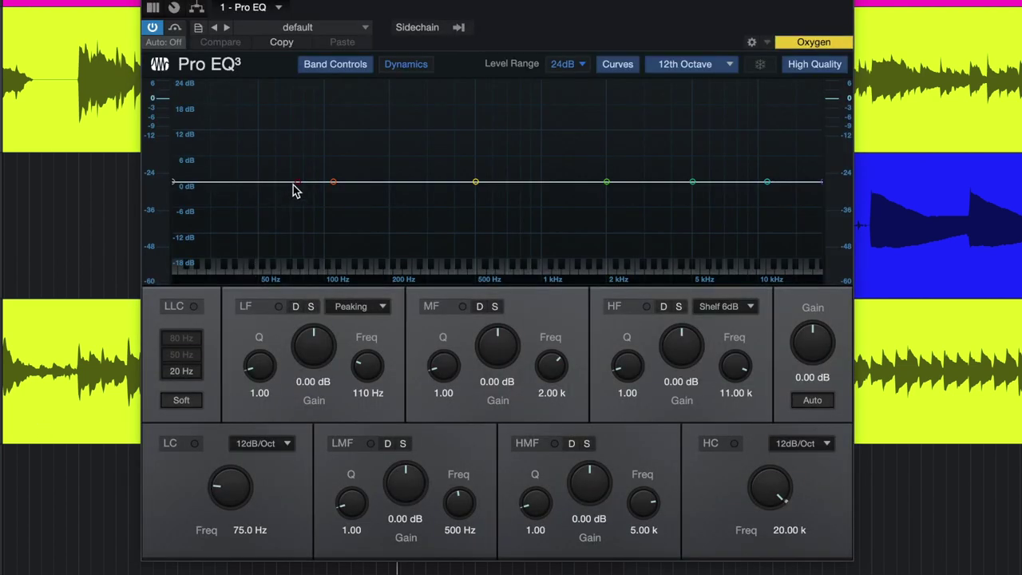
Step: Turn on the low cut at roughly 150 Hz while playing the track
left_click_drag(295, 186, 392, 199)
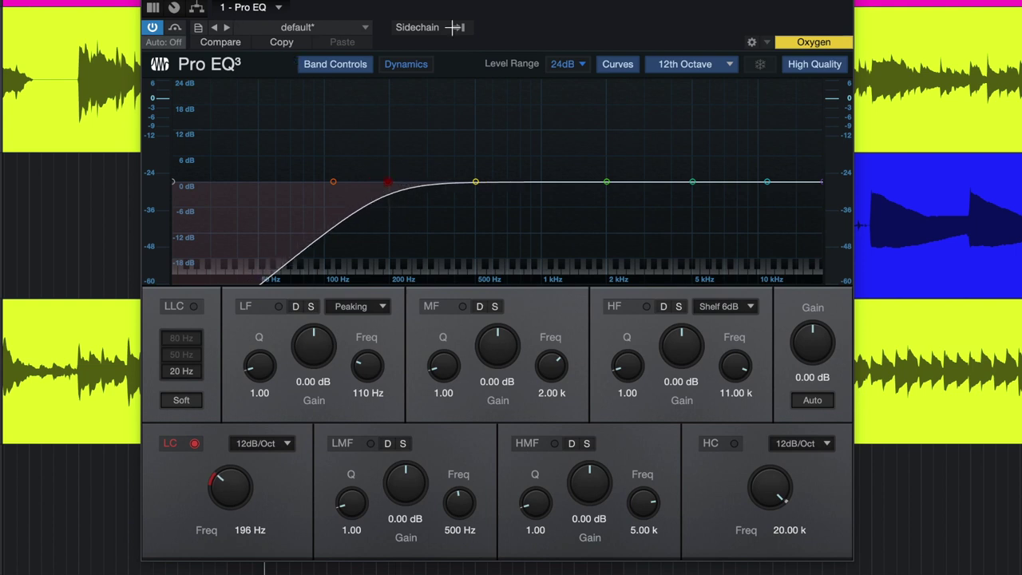
key("space")
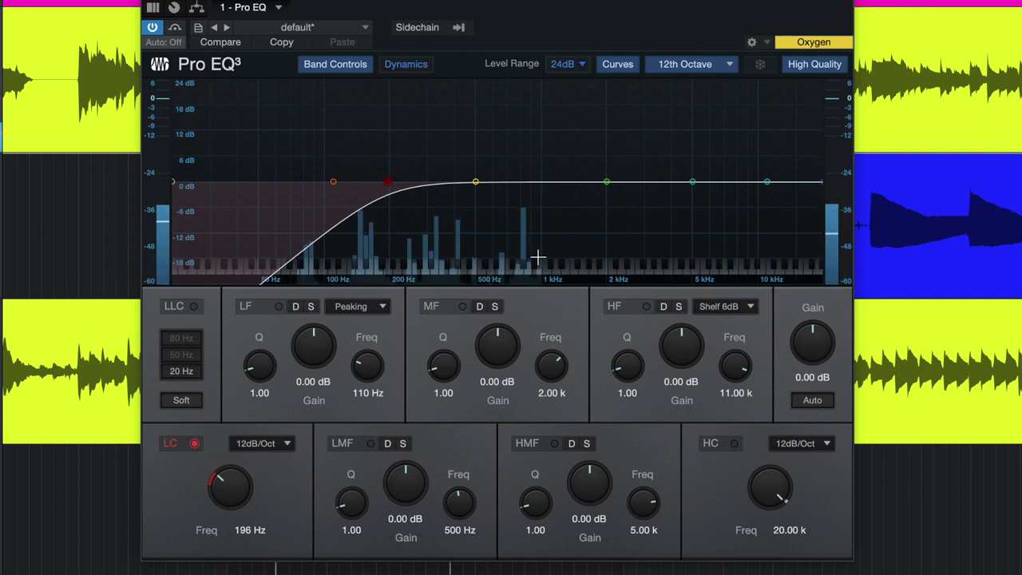
left_click_drag(388, 180, 359, 183)
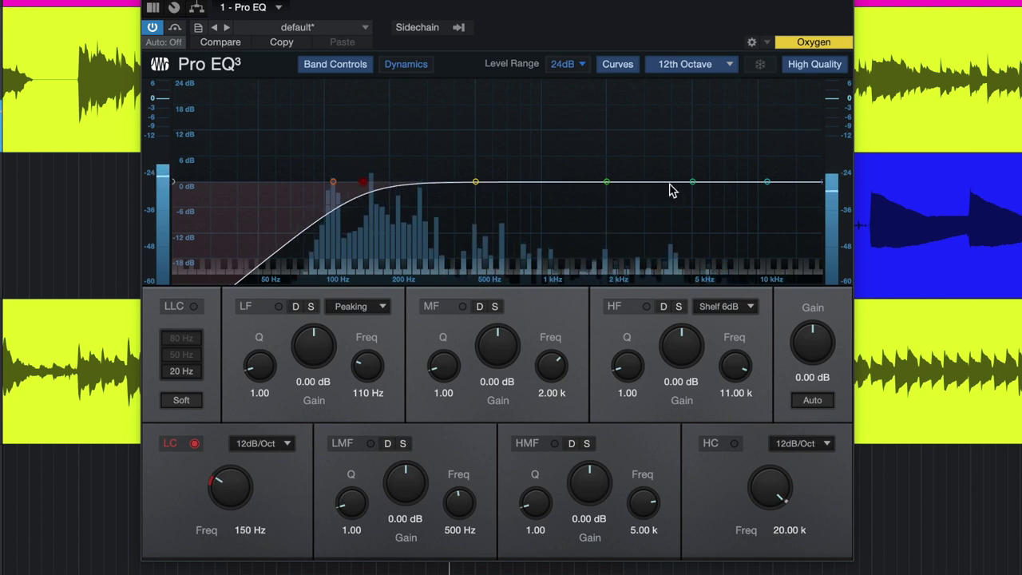
Step: Dip the mid band to -6.55 dB at 638 Hz and the upper-mid to -4.36 dB near 3.92 kHz
left_click_drag(606, 183, 506, 126)
left_click_drag(503, 163, 498, 209)
left_click_drag(693, 183, 671, 205)
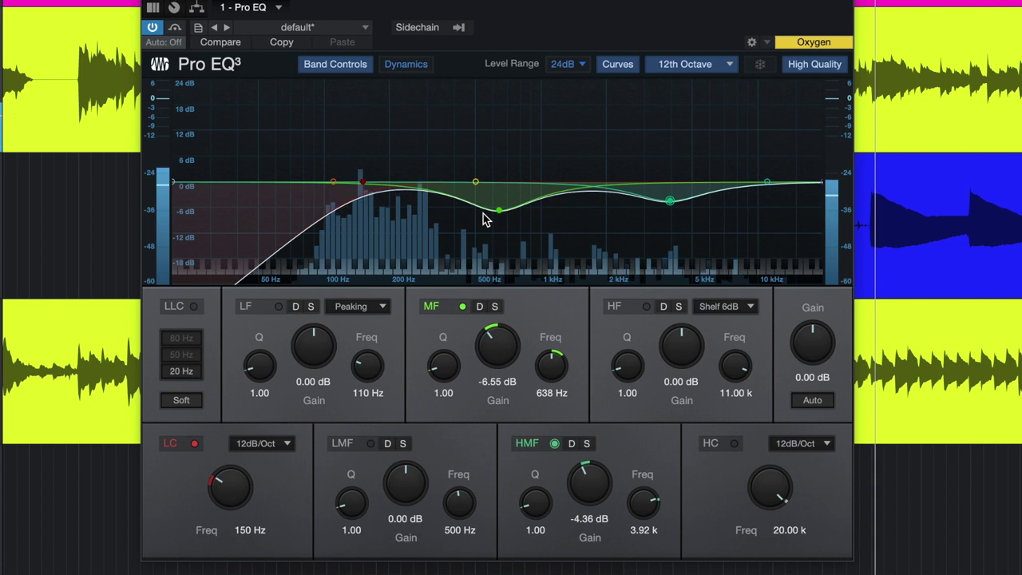
key("space")
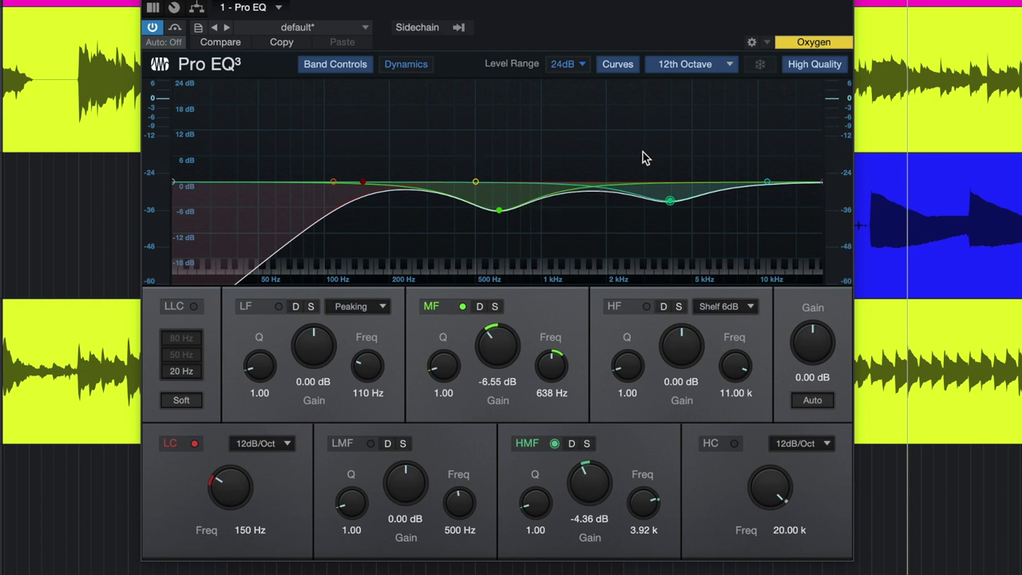
Step: Close the EQ window, then unsolo and mute the Acoustic Lead 2 track
left_click(847, 2)
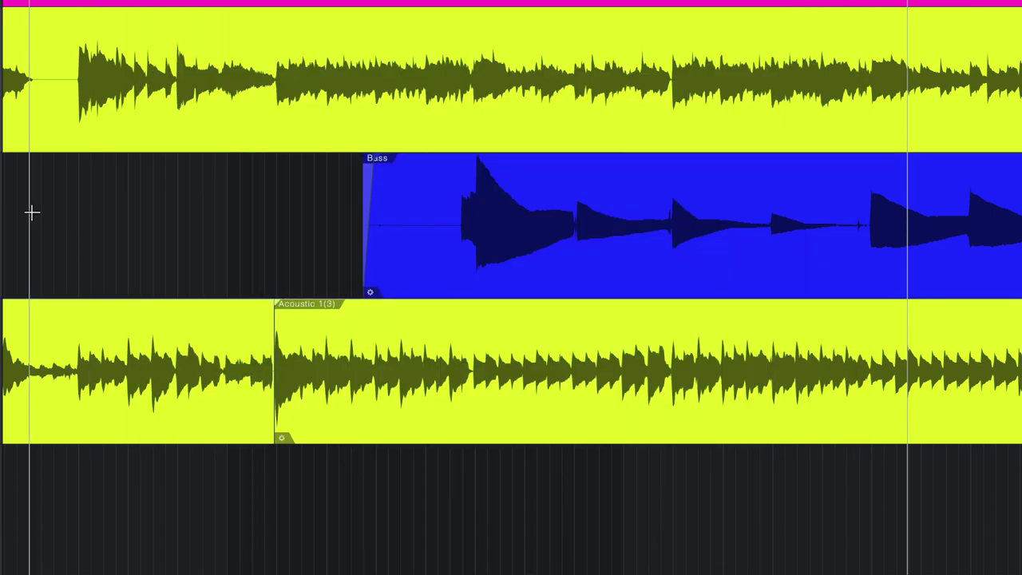
left_click(228, 317)
left_click(221, 243)
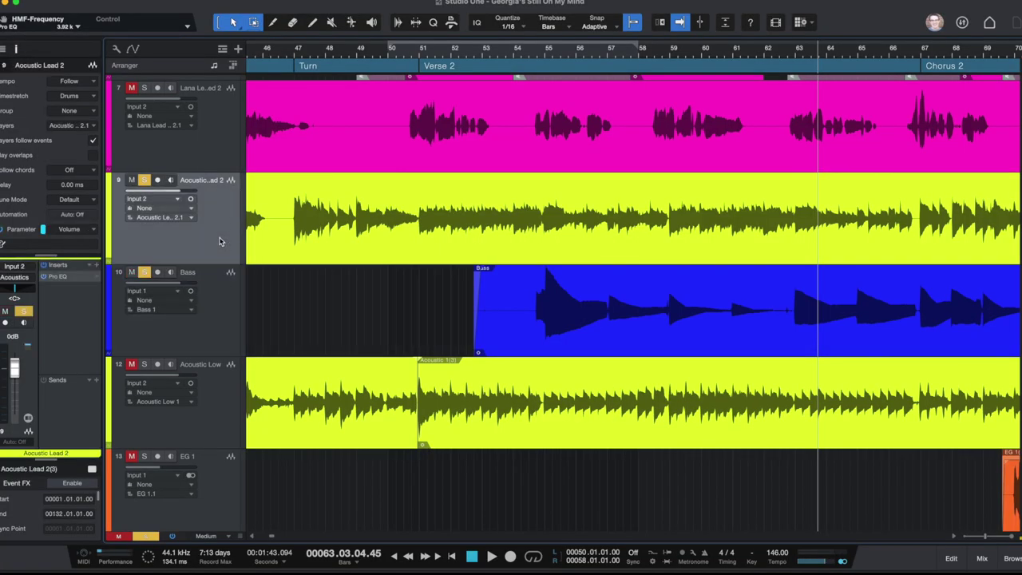
key("m")
key("s")
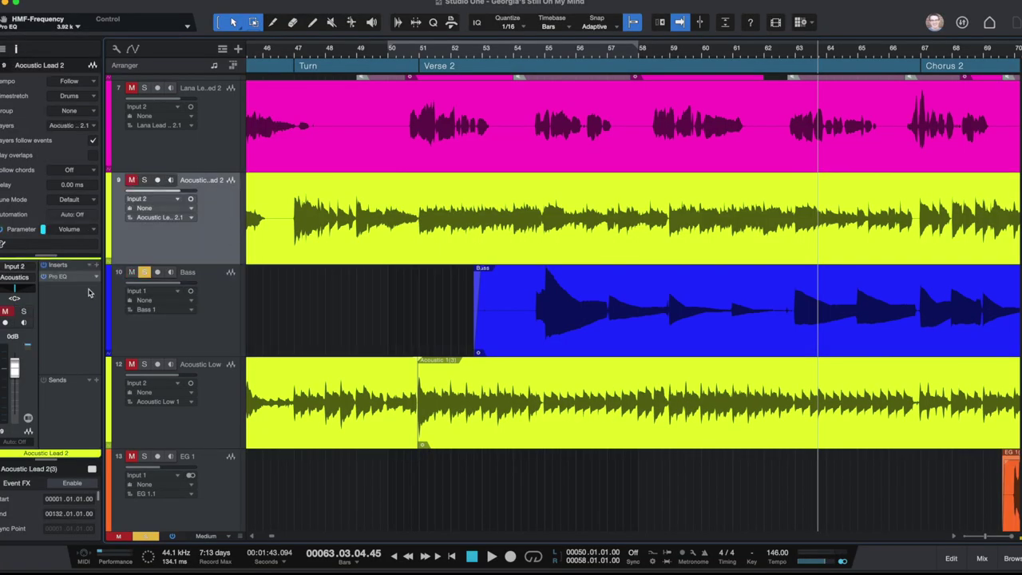
Step: Insert a Pro EQ on the Bass track and move its editor window to the left
left_click(210, 314)
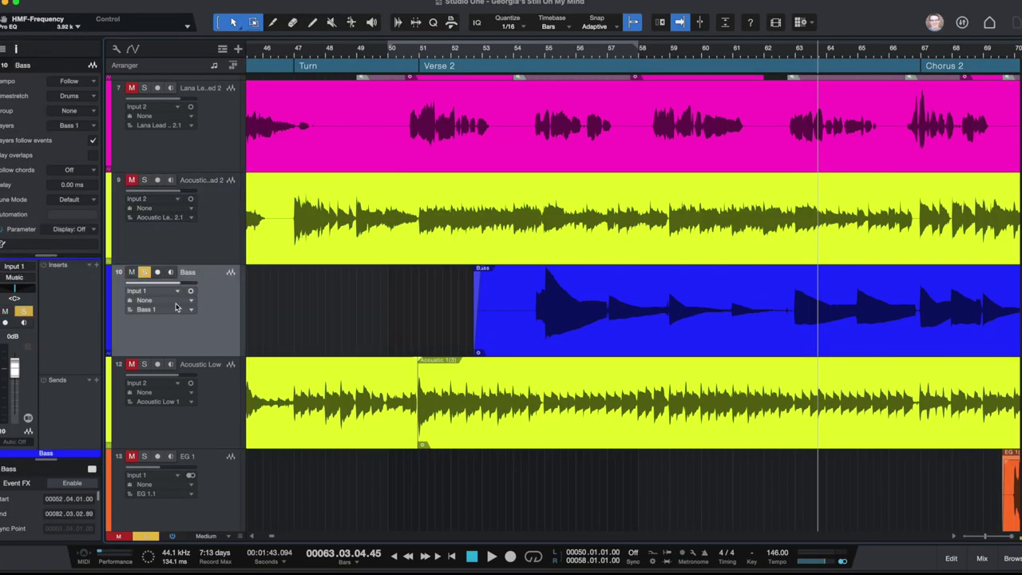
left_click(96, 265)
scroll(199, 448, "down", 5)
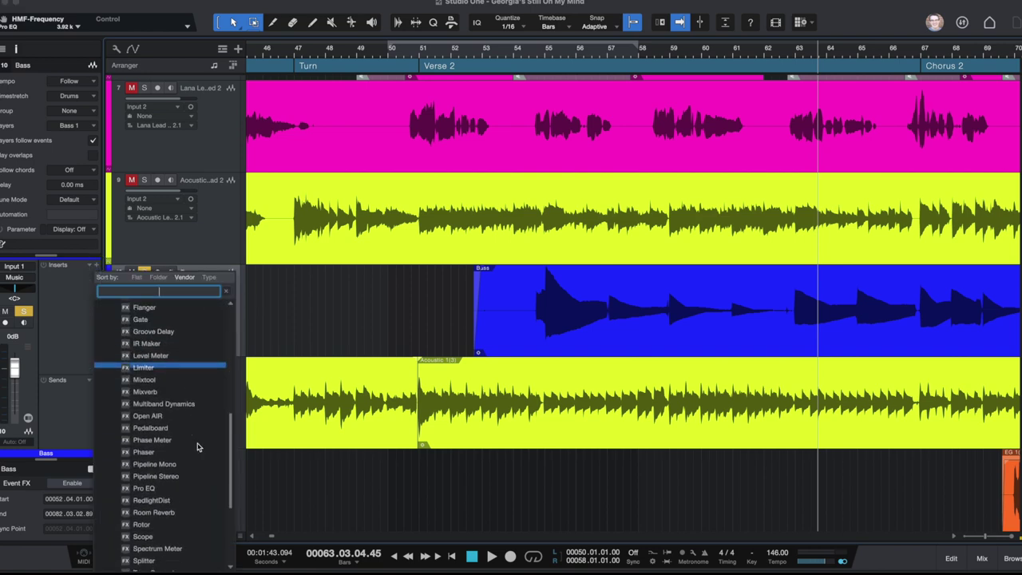
left_click(190, 486)
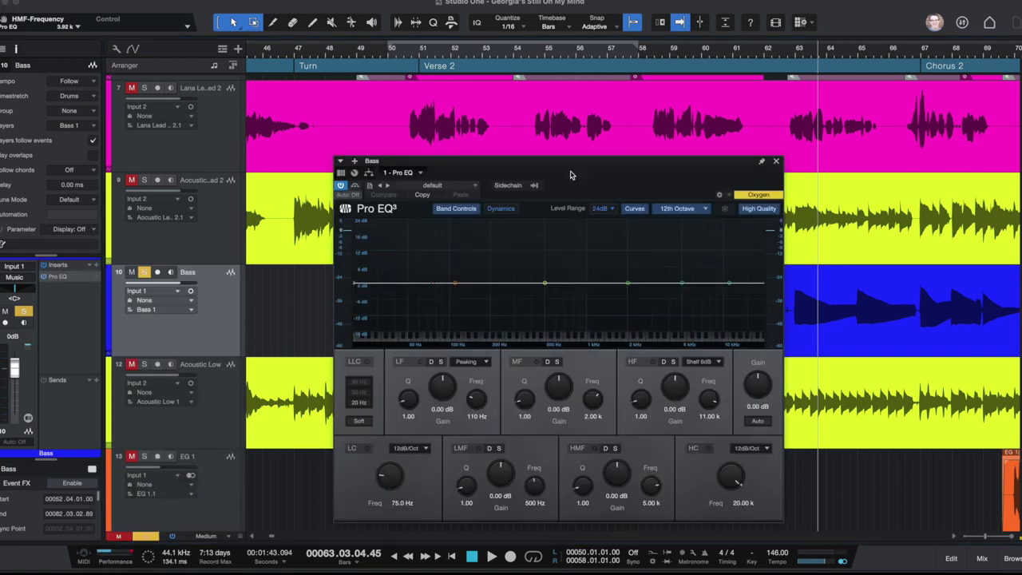
left_click_drag(559, 162, 376, 152)
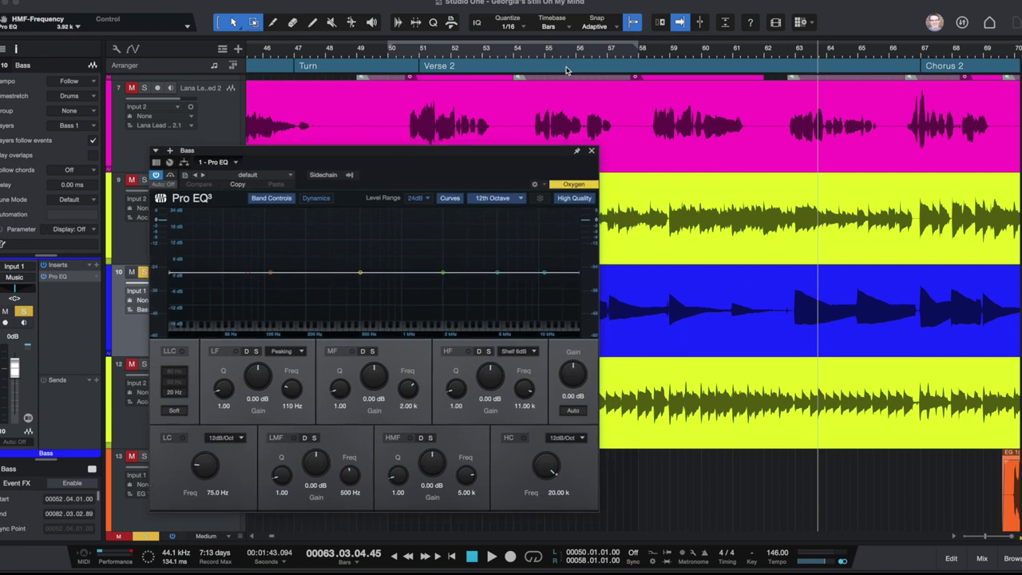
Step: Set the playback position to bar 52
left_click(536, 54)
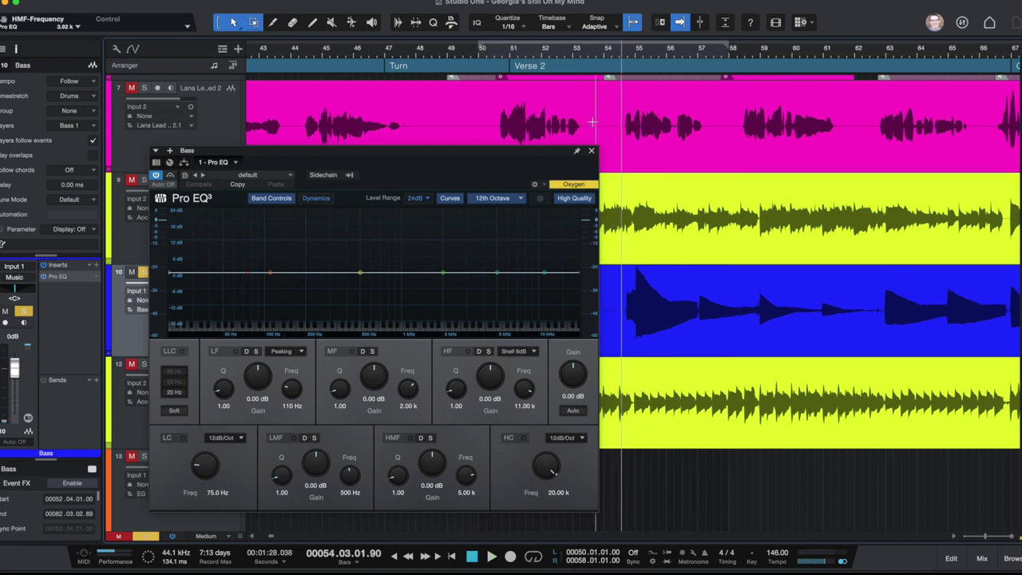
scroll(630, 62, "left", 2)
left_click(628, 52)
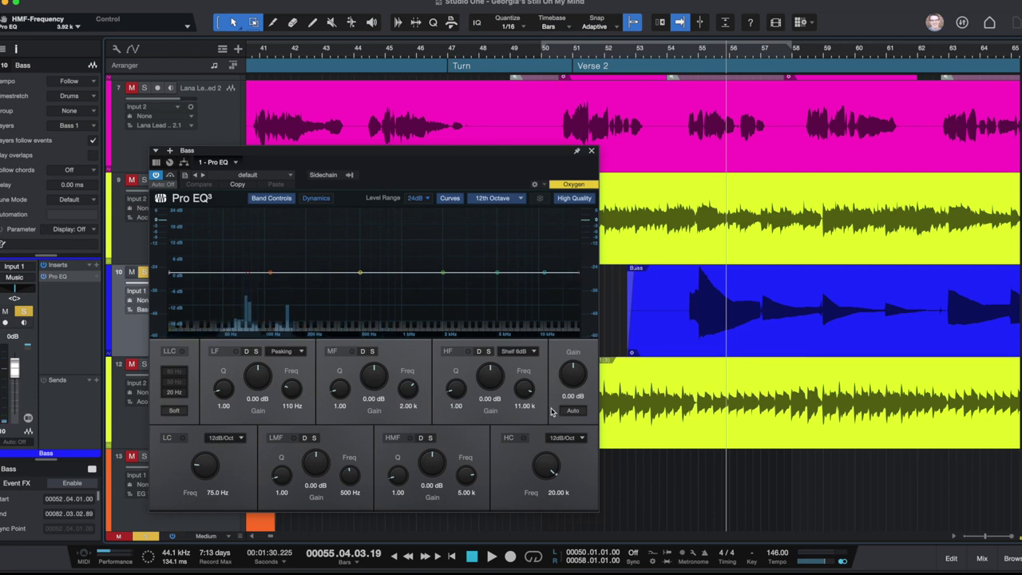
Step: Enable the bass EQ's high cut at about 306 Hz and play the bass from bar 52
left_click(525, 438)
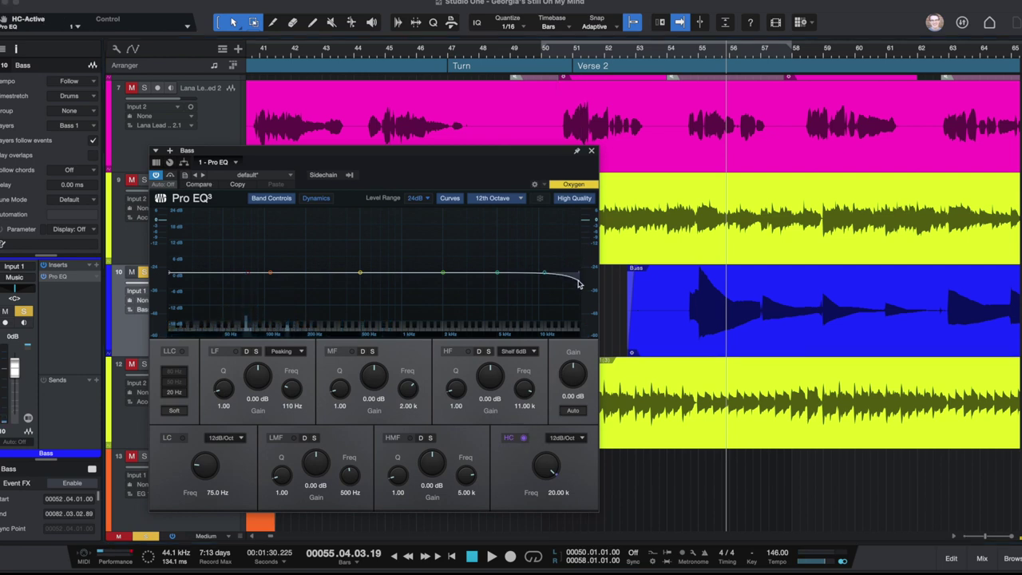
left_click_drag(579, 283, 373, 269)
left_click(612, 53)
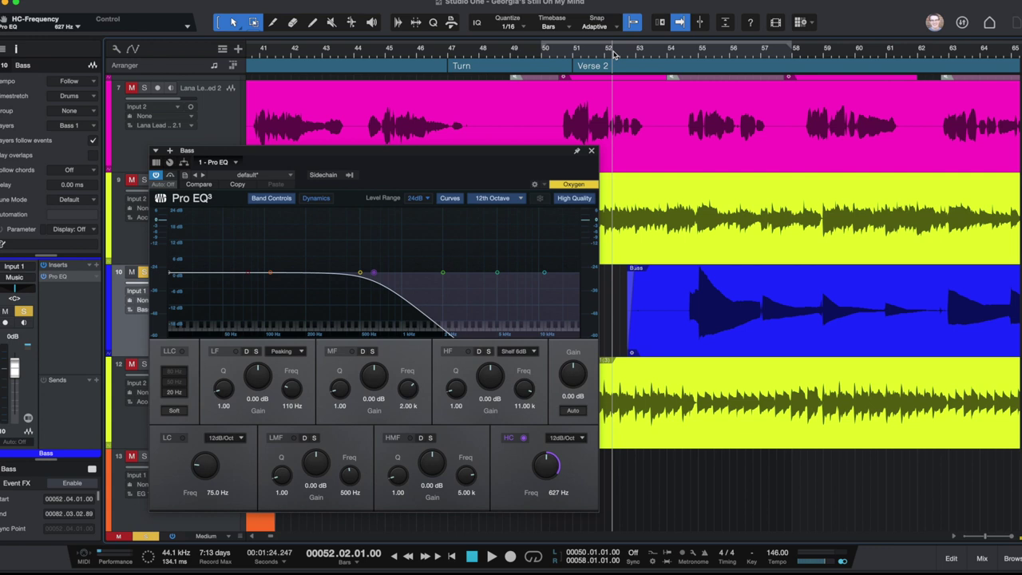
key("space")
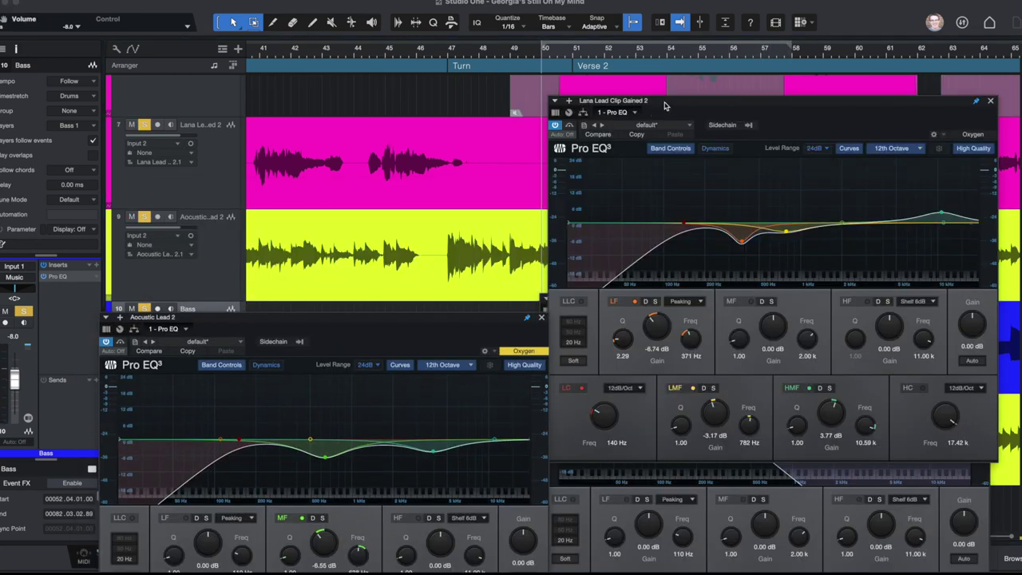
Step: Arrange the EQs with the lead vocal top left, acoustic guitar bottom left and bass bottom right
left_click_drag(676, 102, 356, 26)
left_click_drag(240, 38, 123, 34)
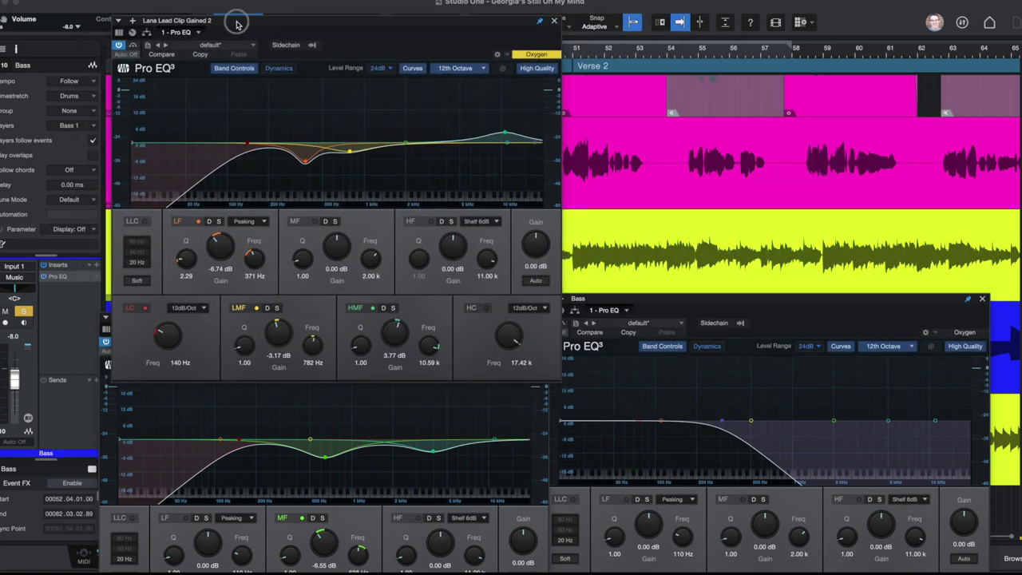
left_click(683, 303)
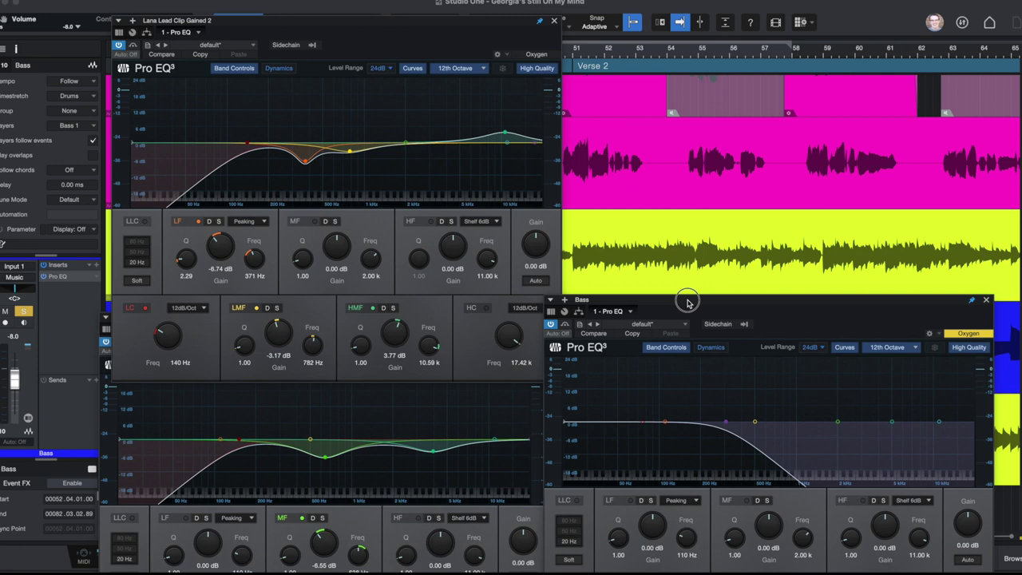
left_click(421, 425)
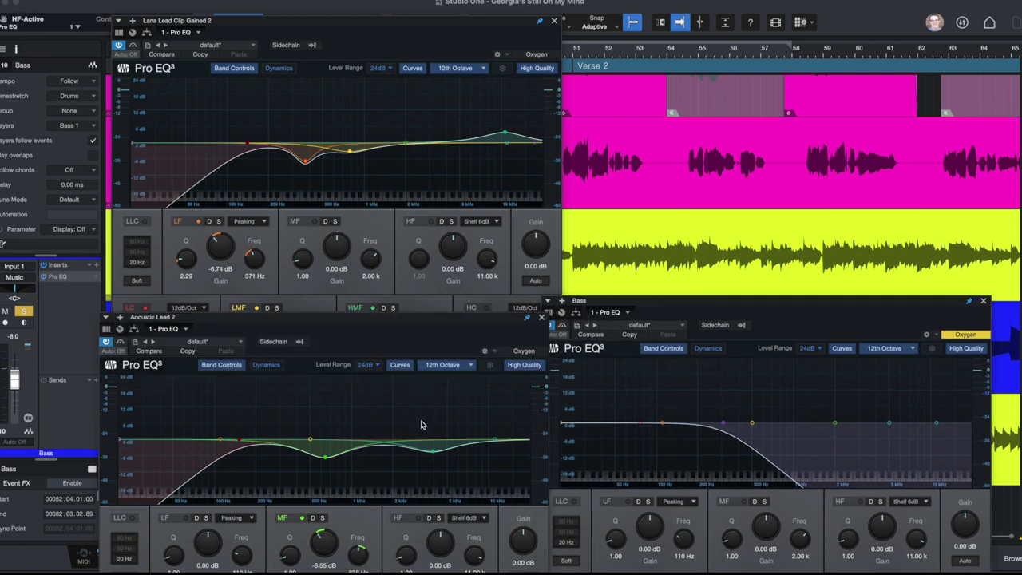
left_click_drag(418, 314, 411, 303)
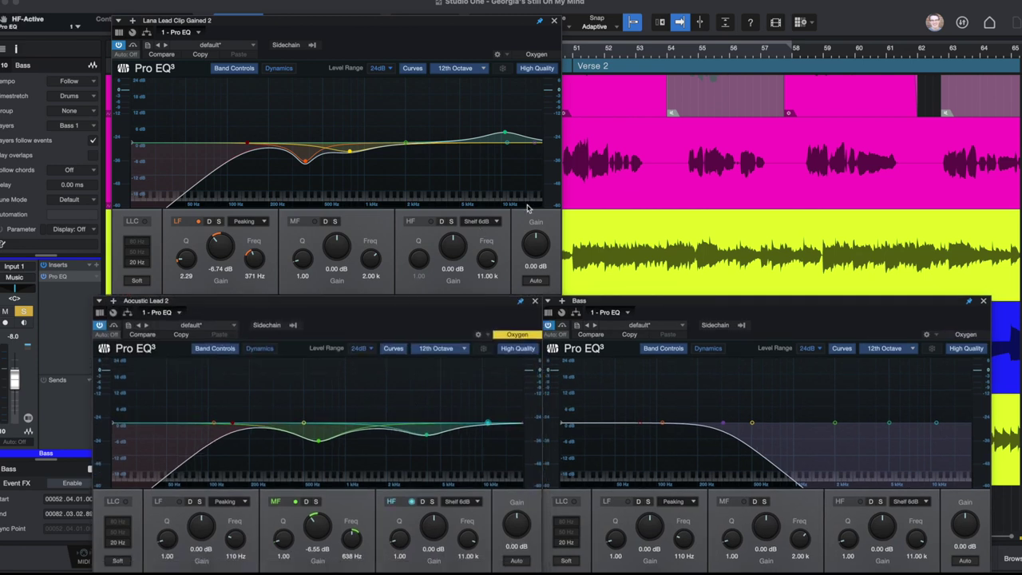
scroll(684, 102, "left", 5)
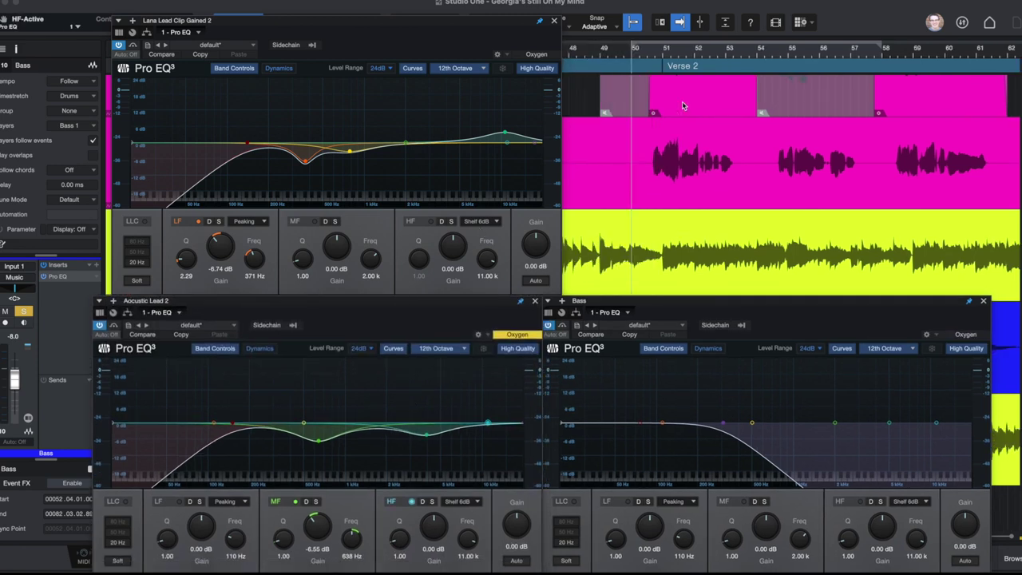
Step: Bypass the lead vocal, acoustic and bass EQs, enable the bass low cut, and play the section
left_click(120, 50)
left_click(137, 410)
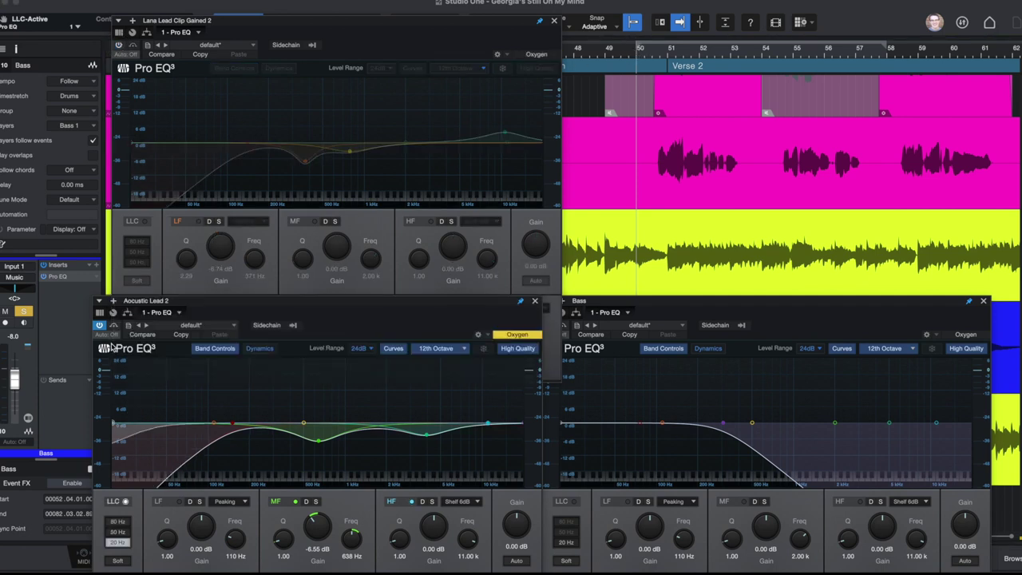
left_click(99, 325)
left_click(602, 327)
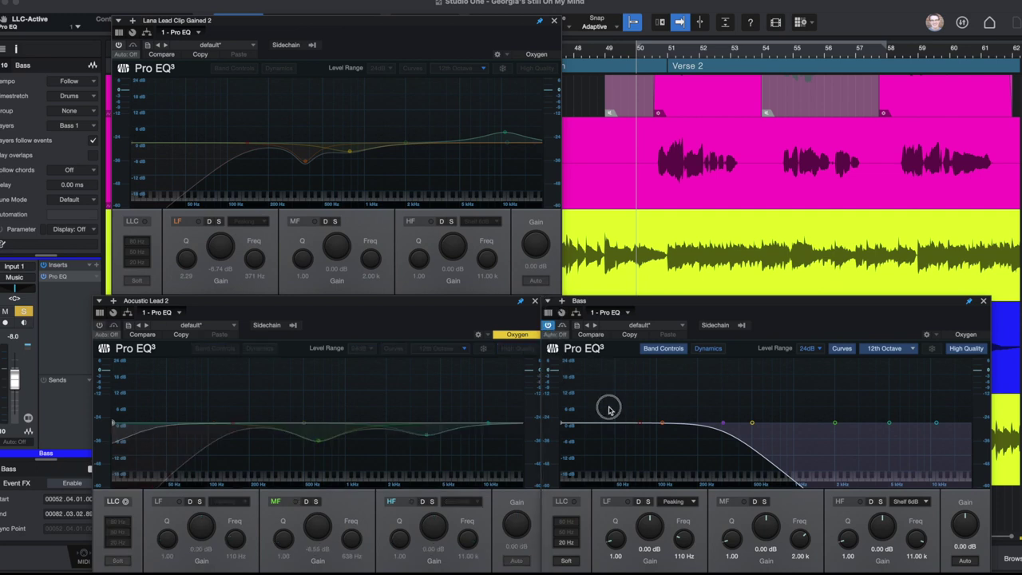
left_click(547, 325)
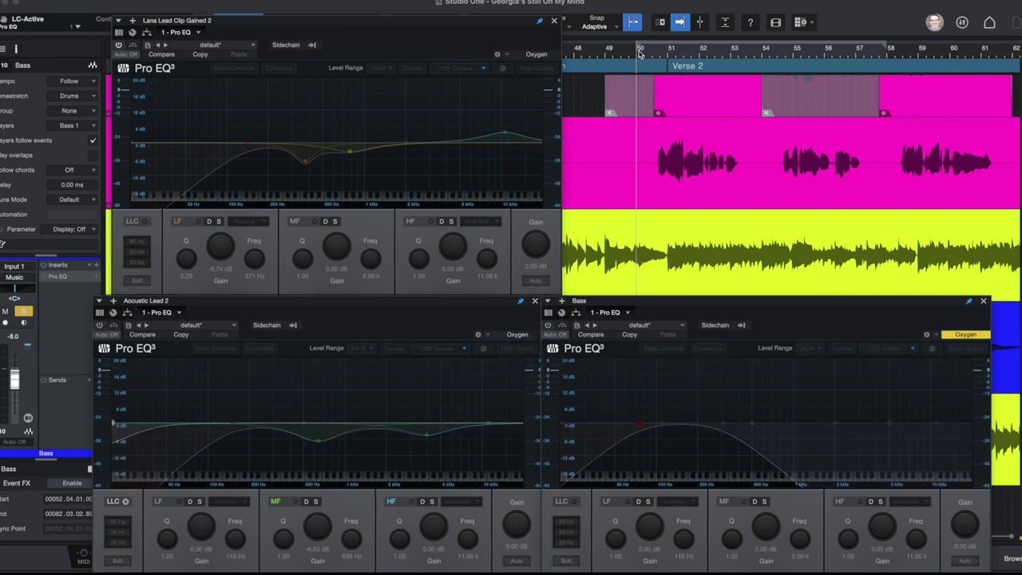
key("space")
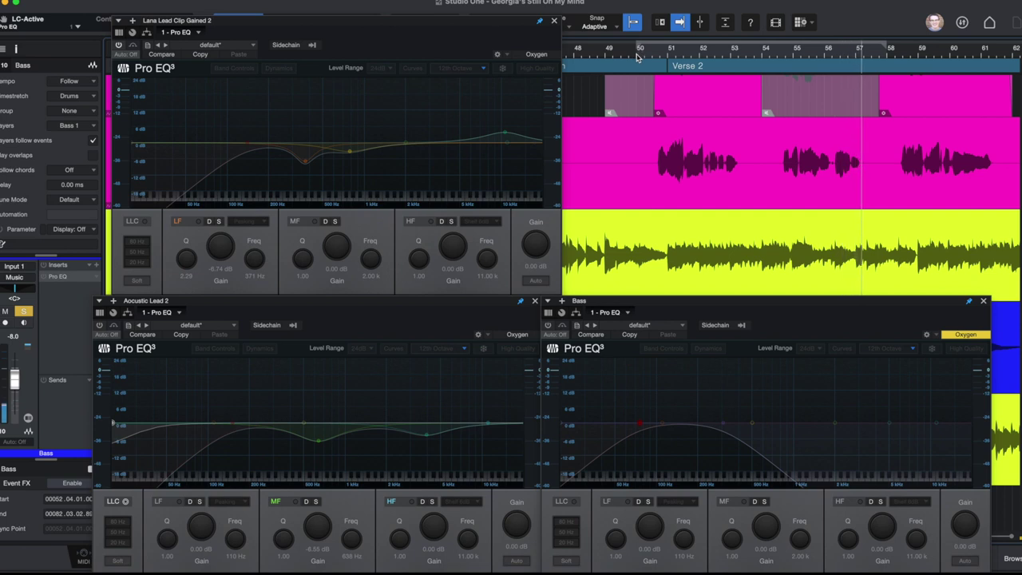
Step: Re-enable all three EQs and play again from bar 50
left_click(637, 55)
left_click(549, 327)
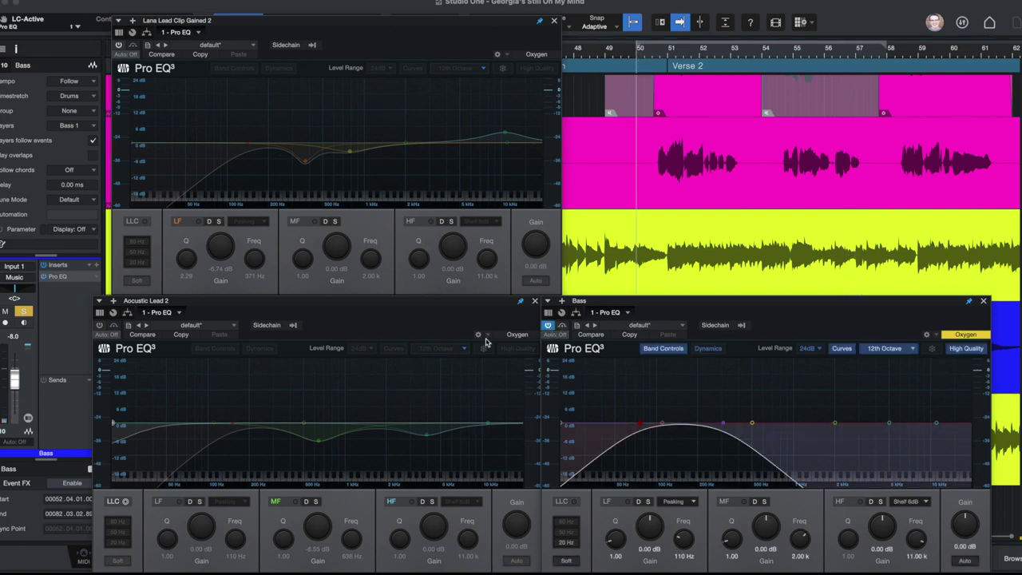
left_click(101, 320)
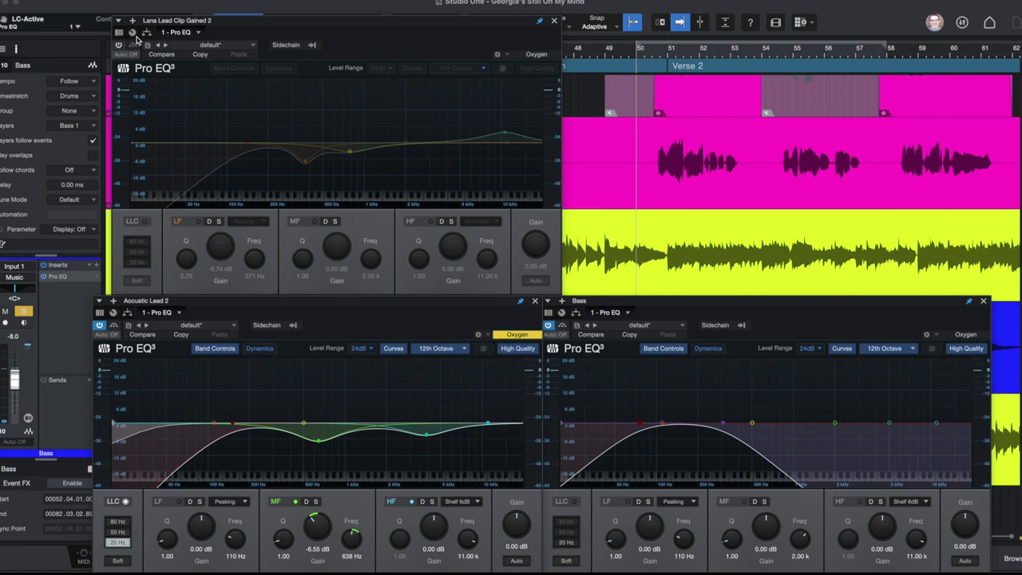
left_click(118, 43)
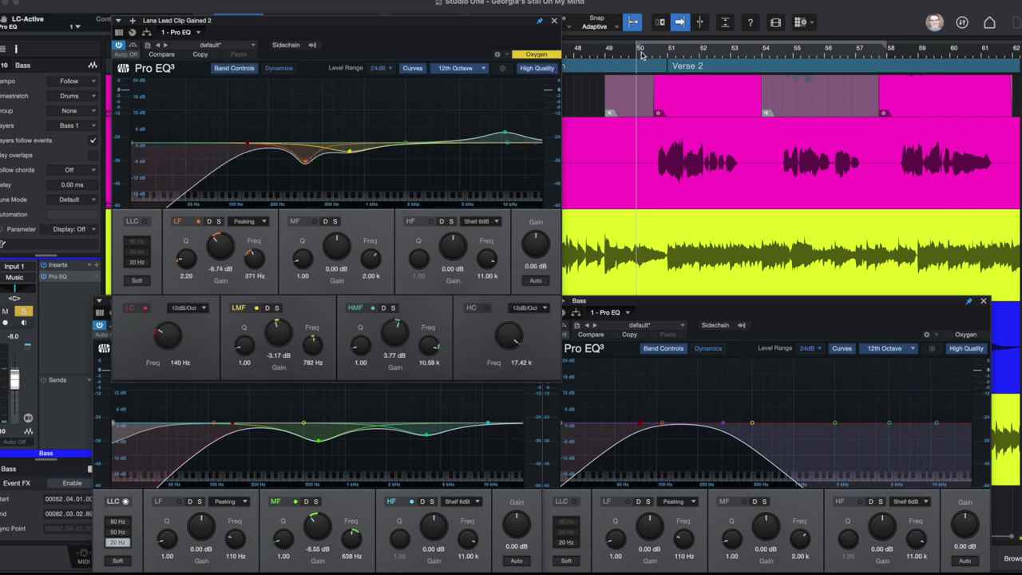
key("space")
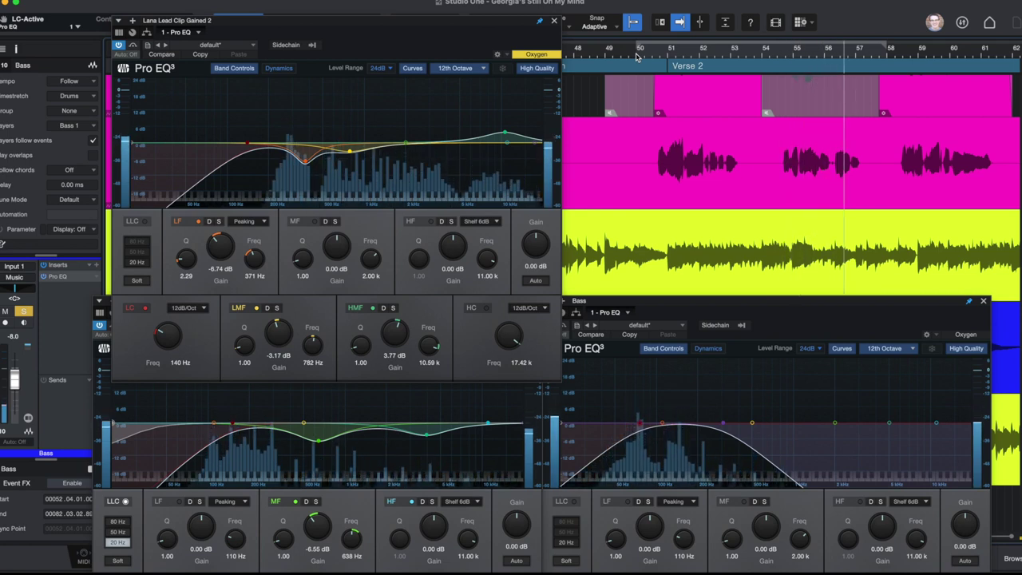
key("space")
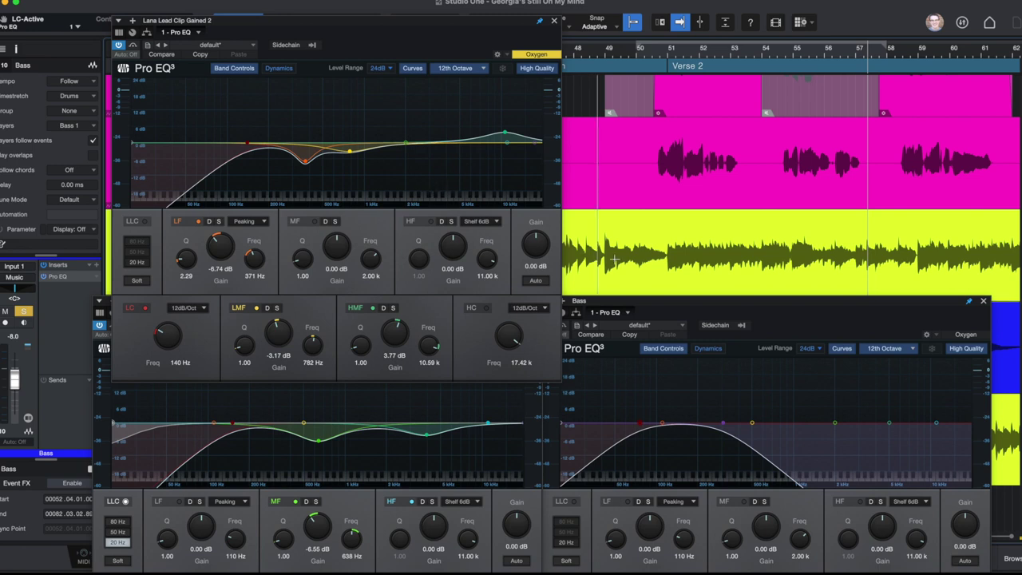
left_click(686, 301)
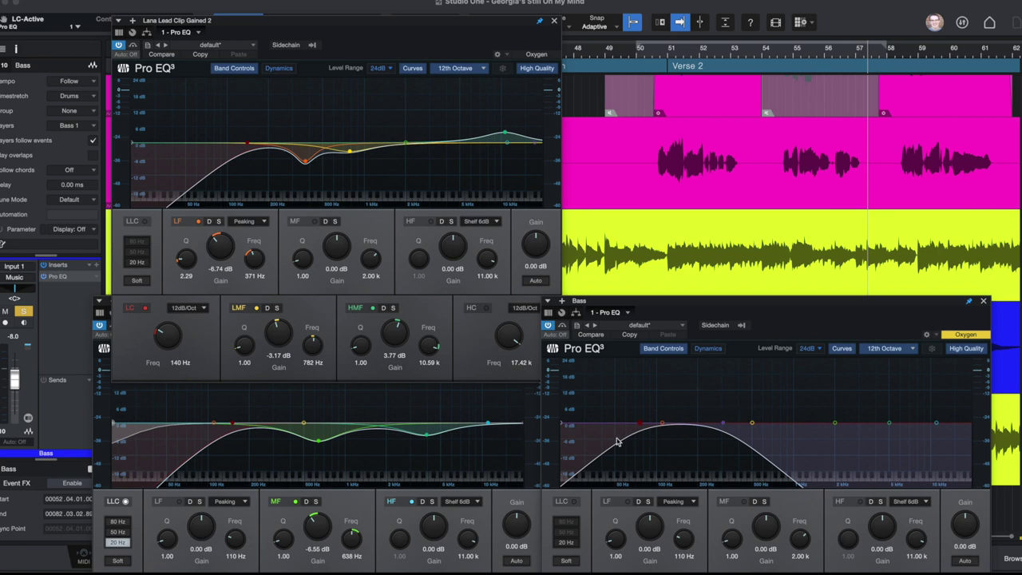
left_click(392, 454)
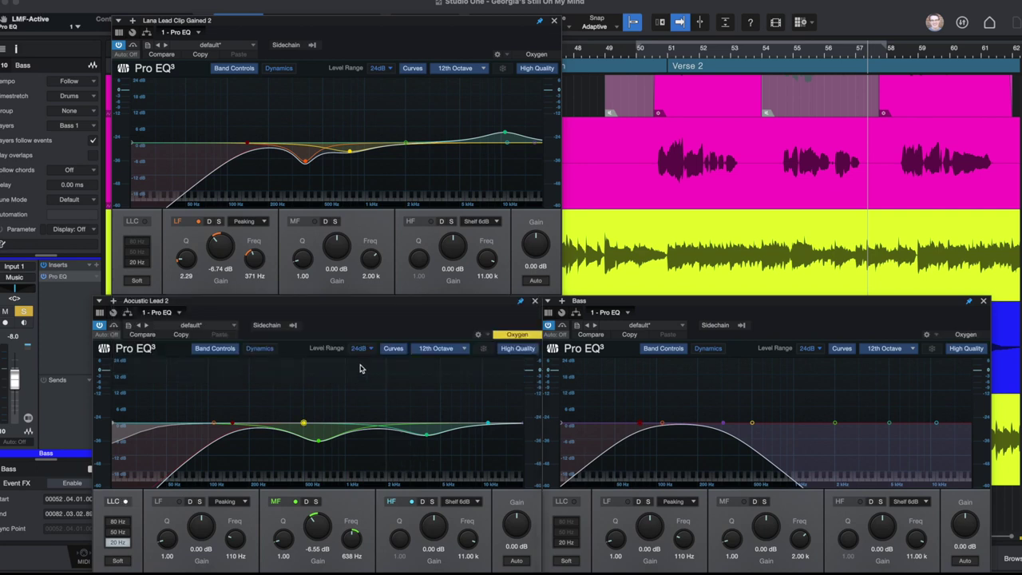
left_click(338, 23)
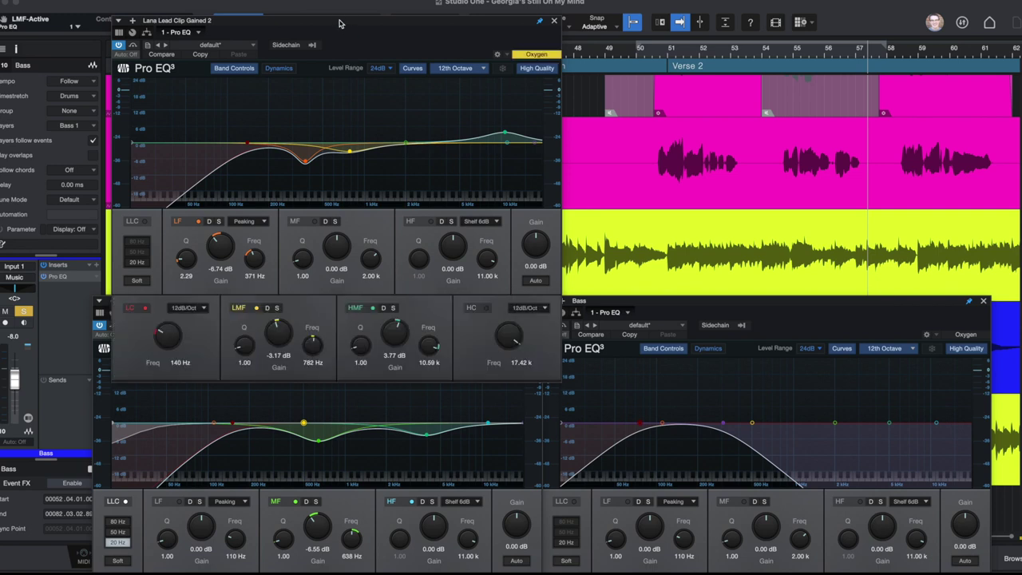